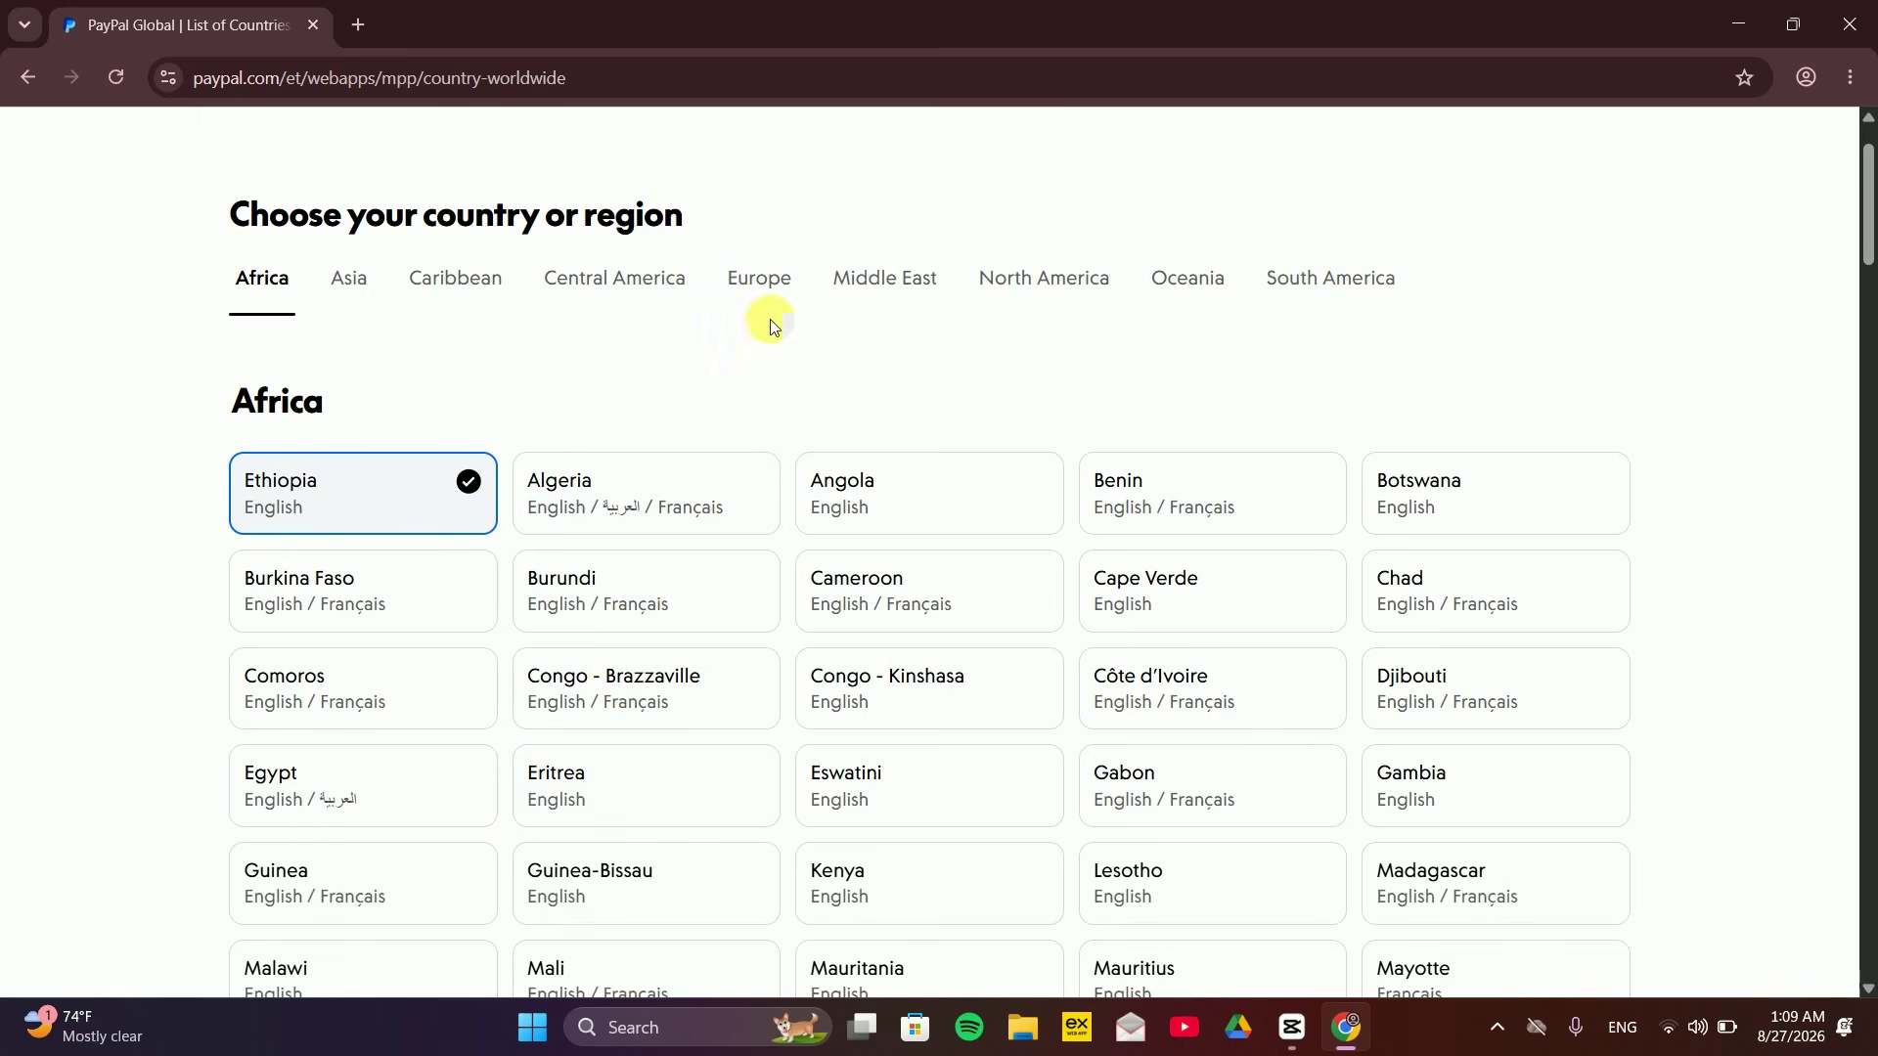
Browse the Middle East and Africa country lists, then return to the Google Images results
click(895, 282)
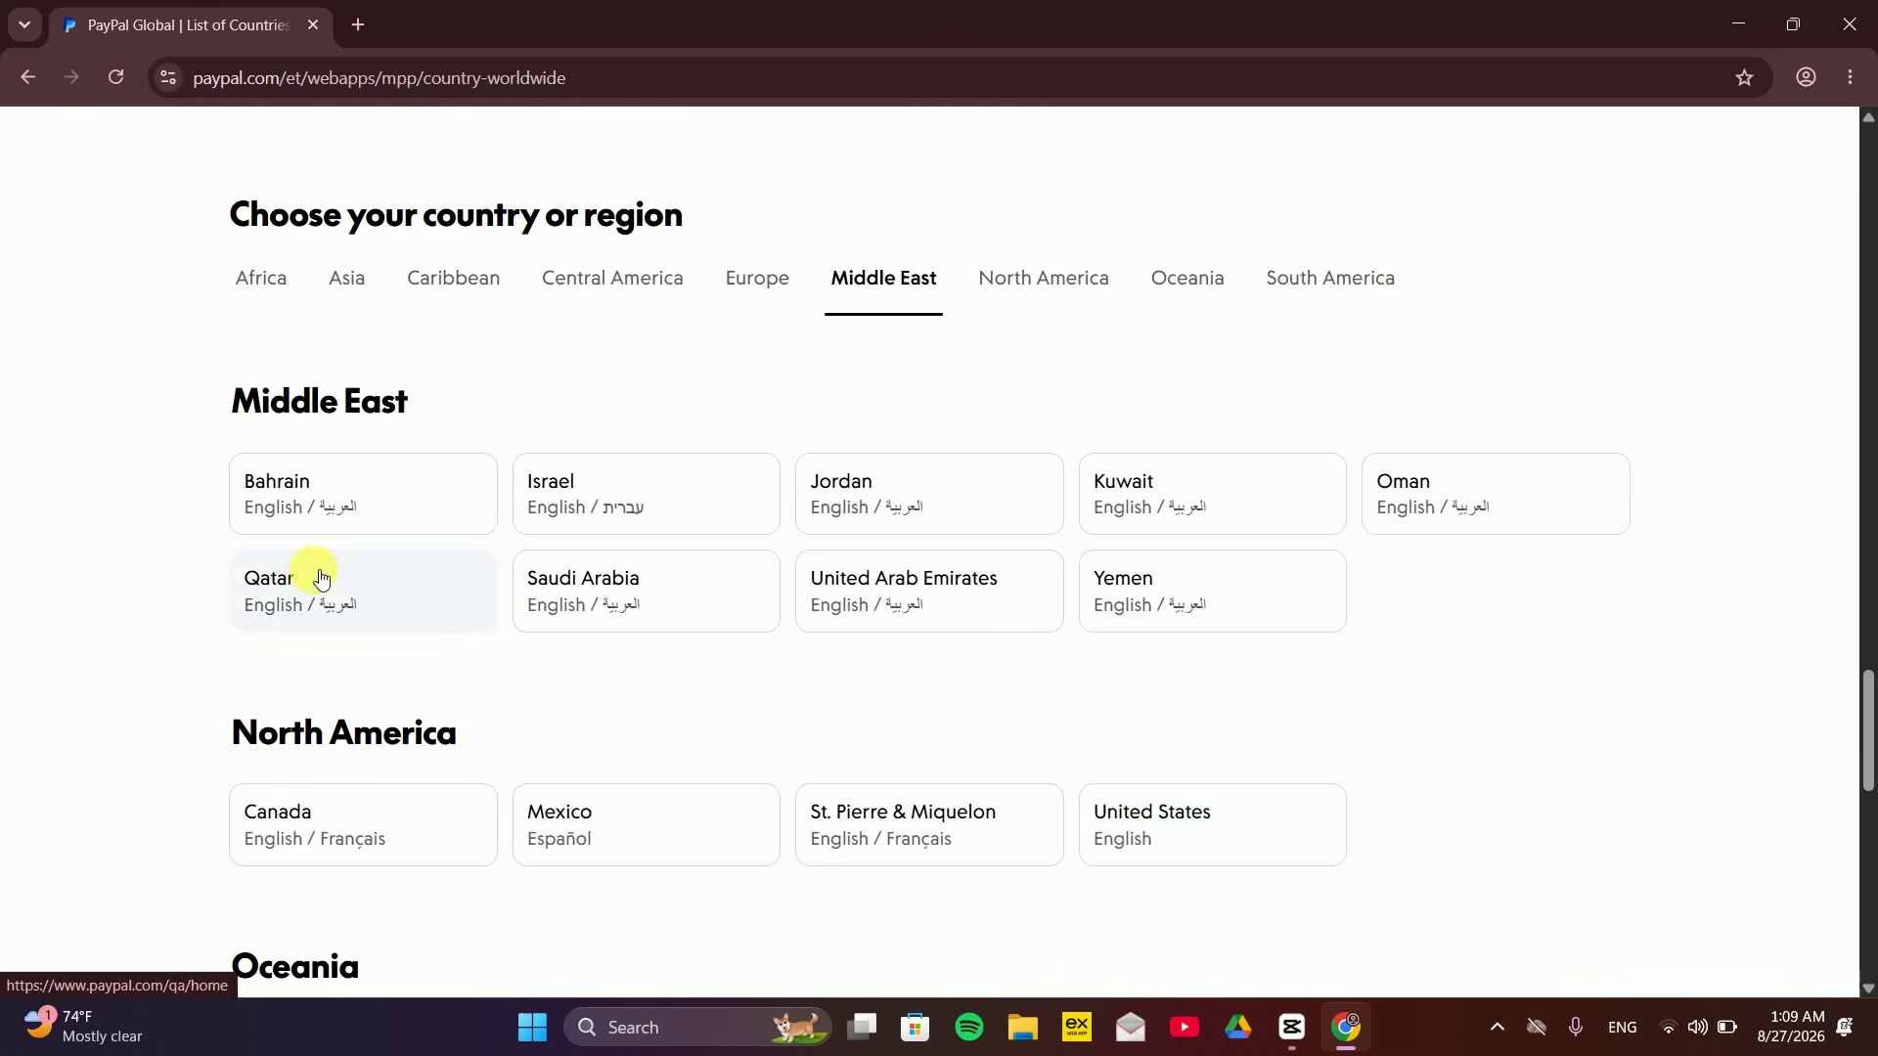
click(261, 279)
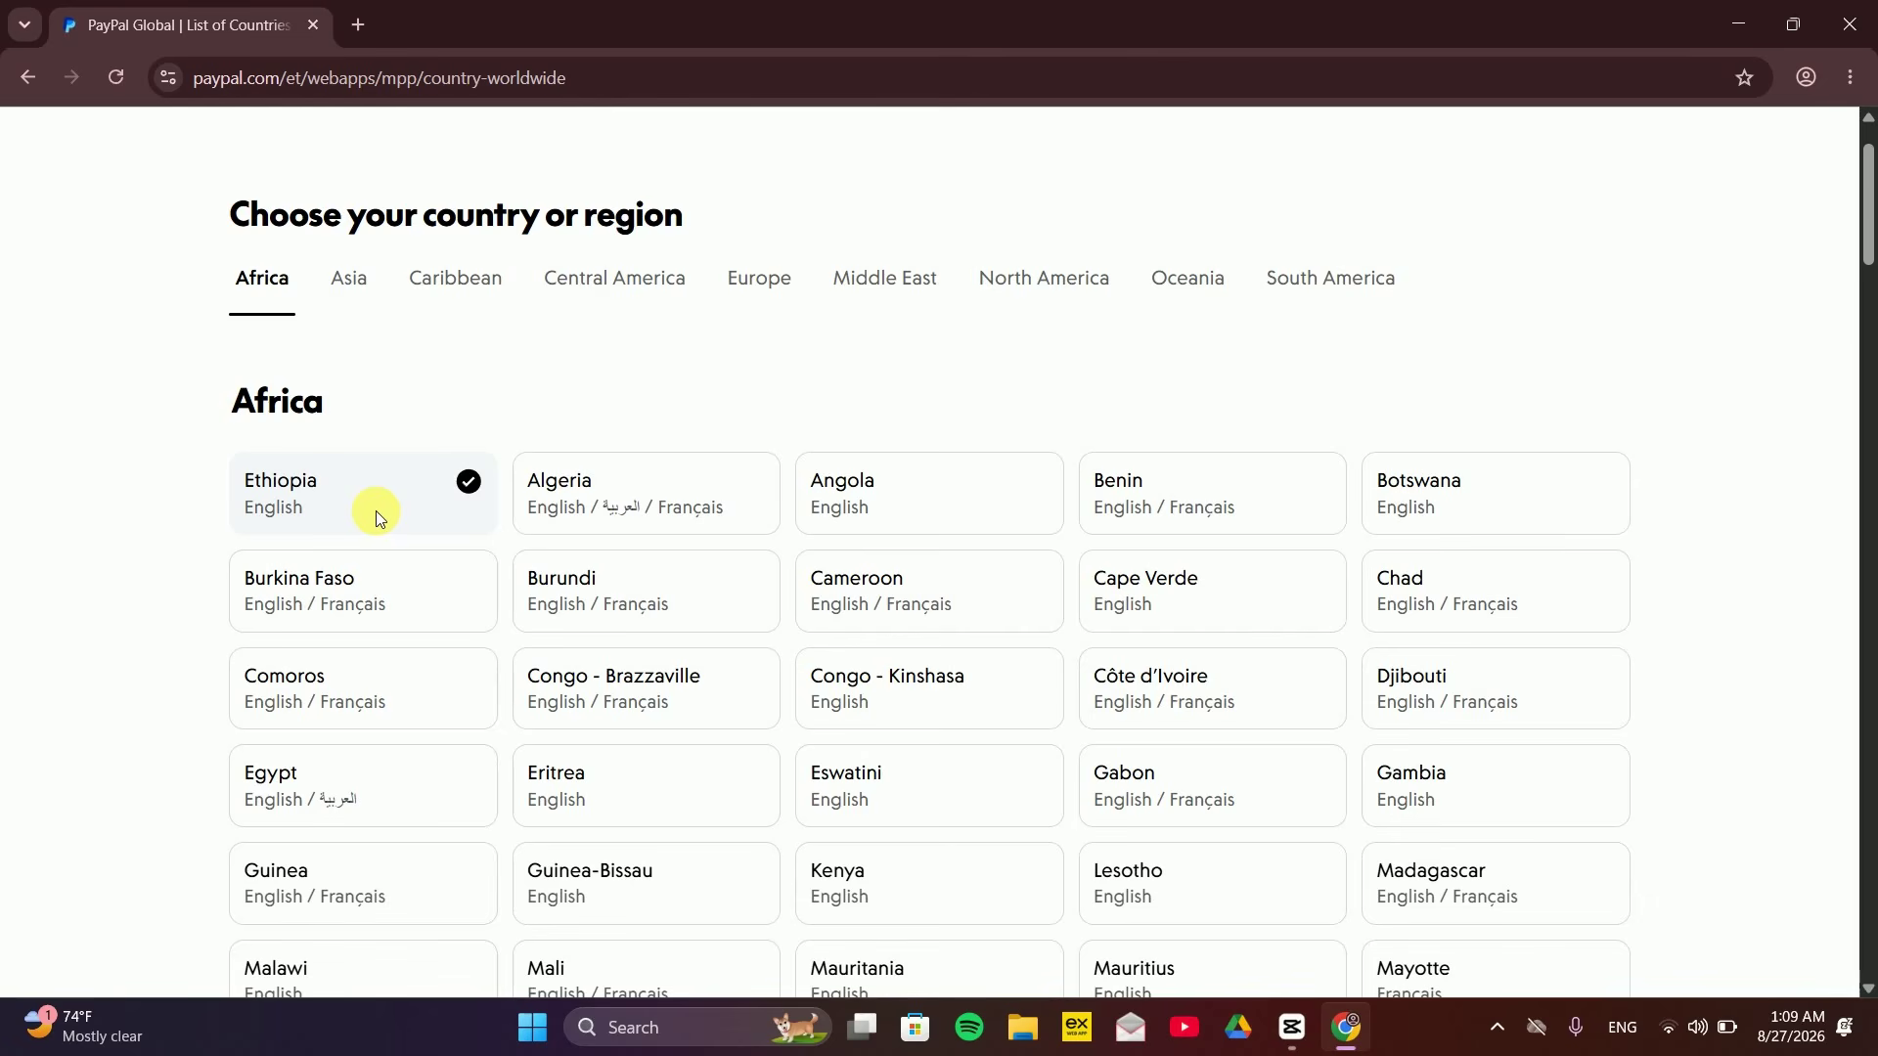
key(alt+Left)
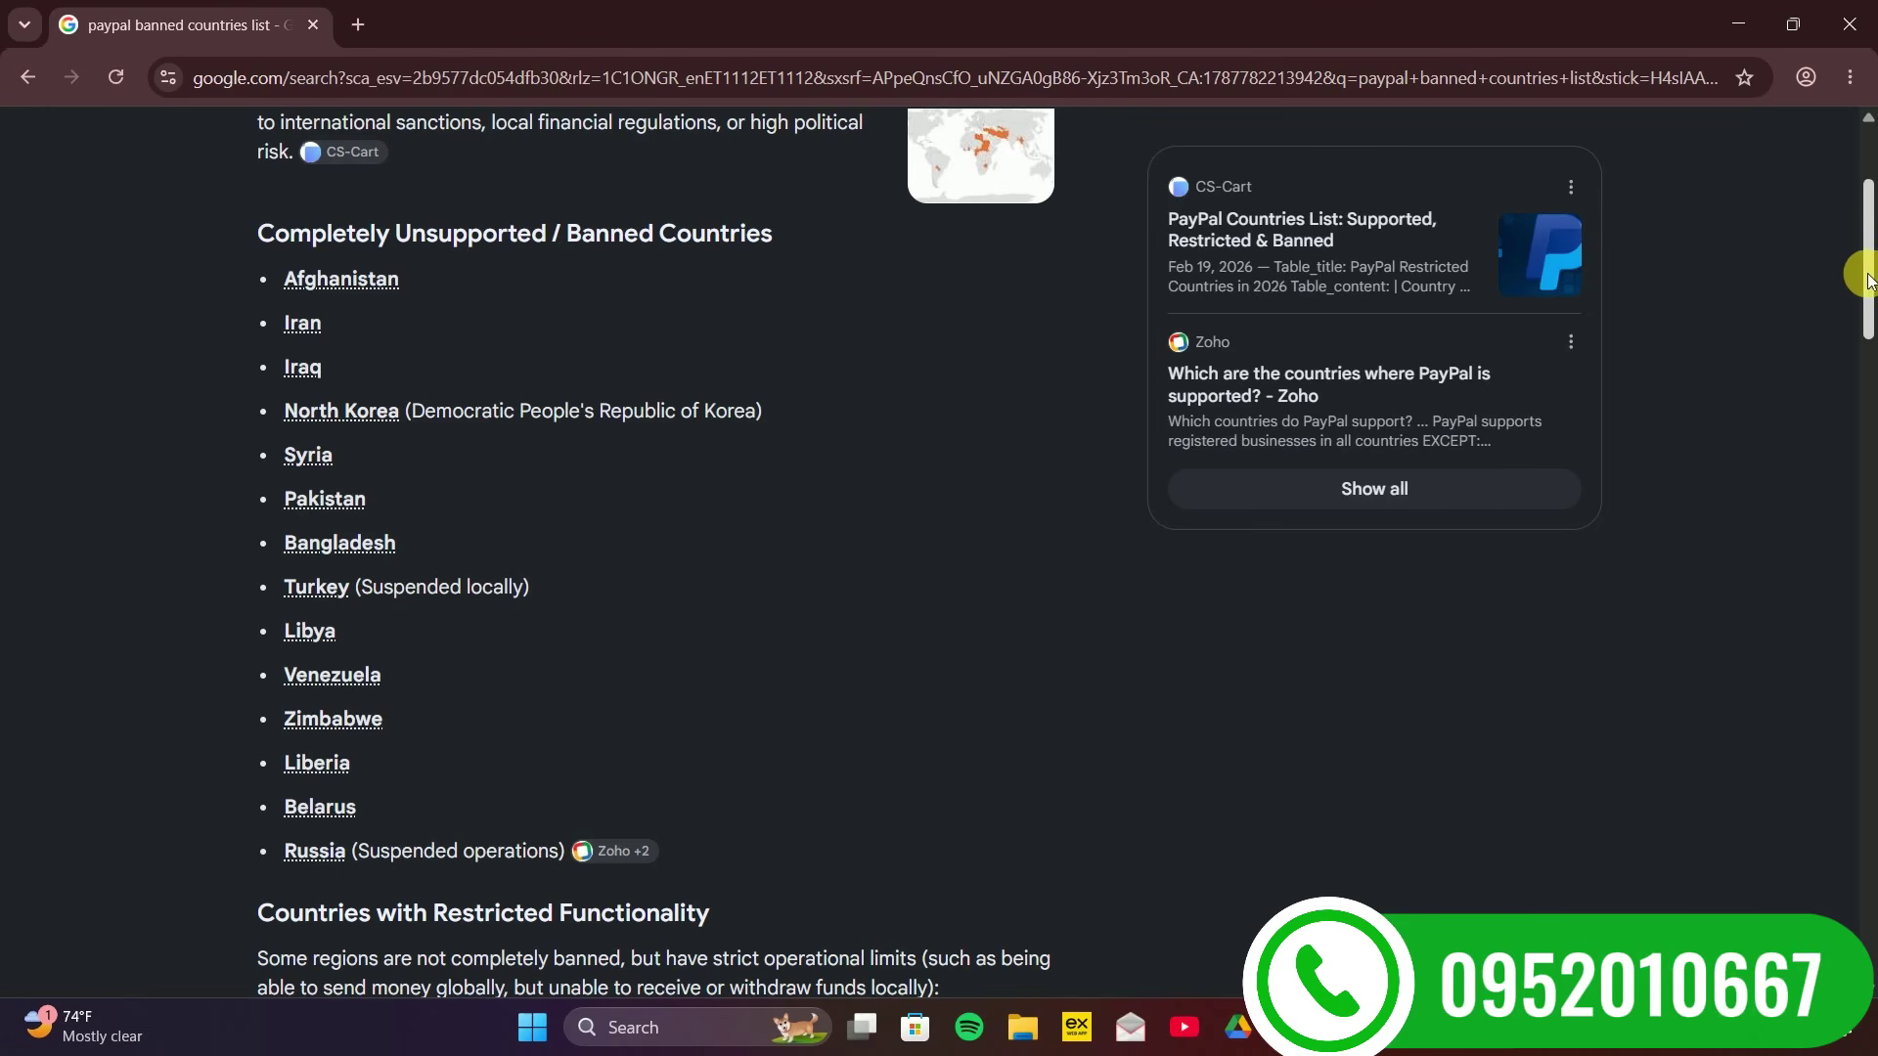
Scroll through the Google results listing PayPal's banned and restricted countries
drag(1870, 271, 1870, 528)
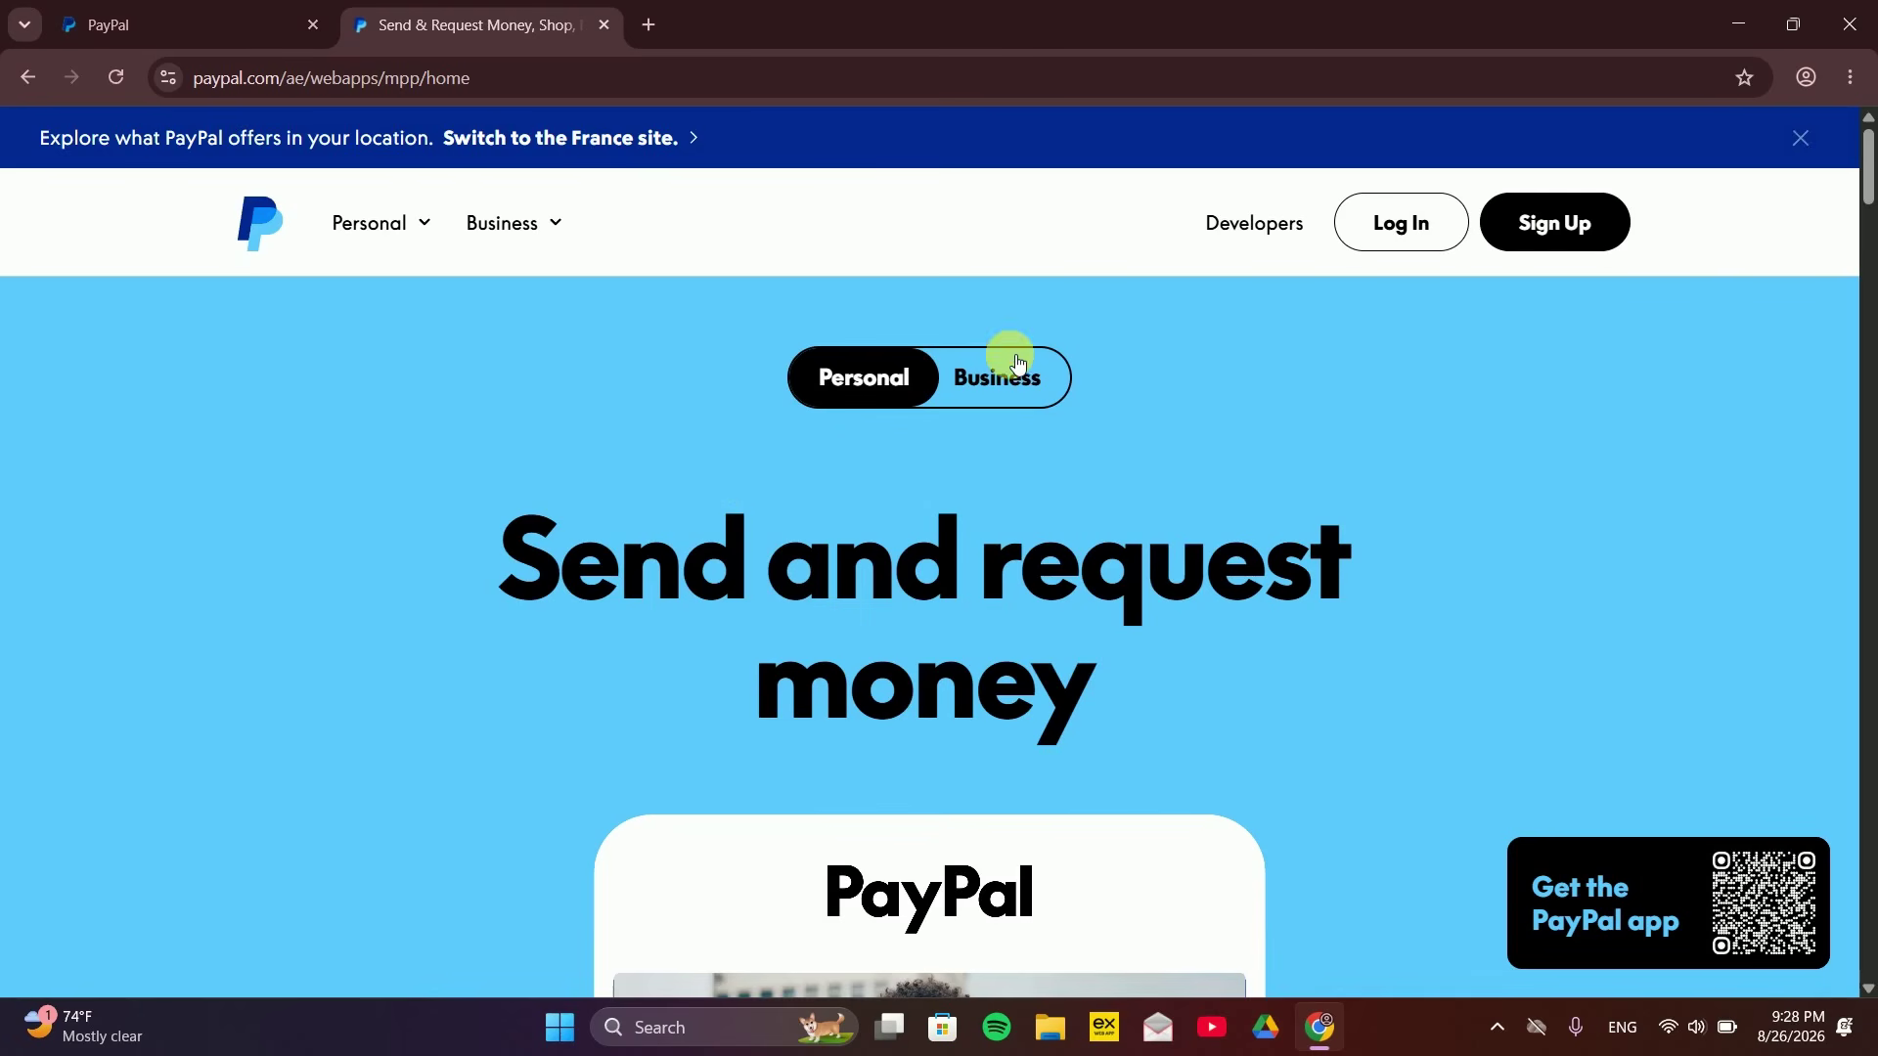
Switch to PayPal Business, sign up, and agree to create the UAE business account
click(1006, 389)
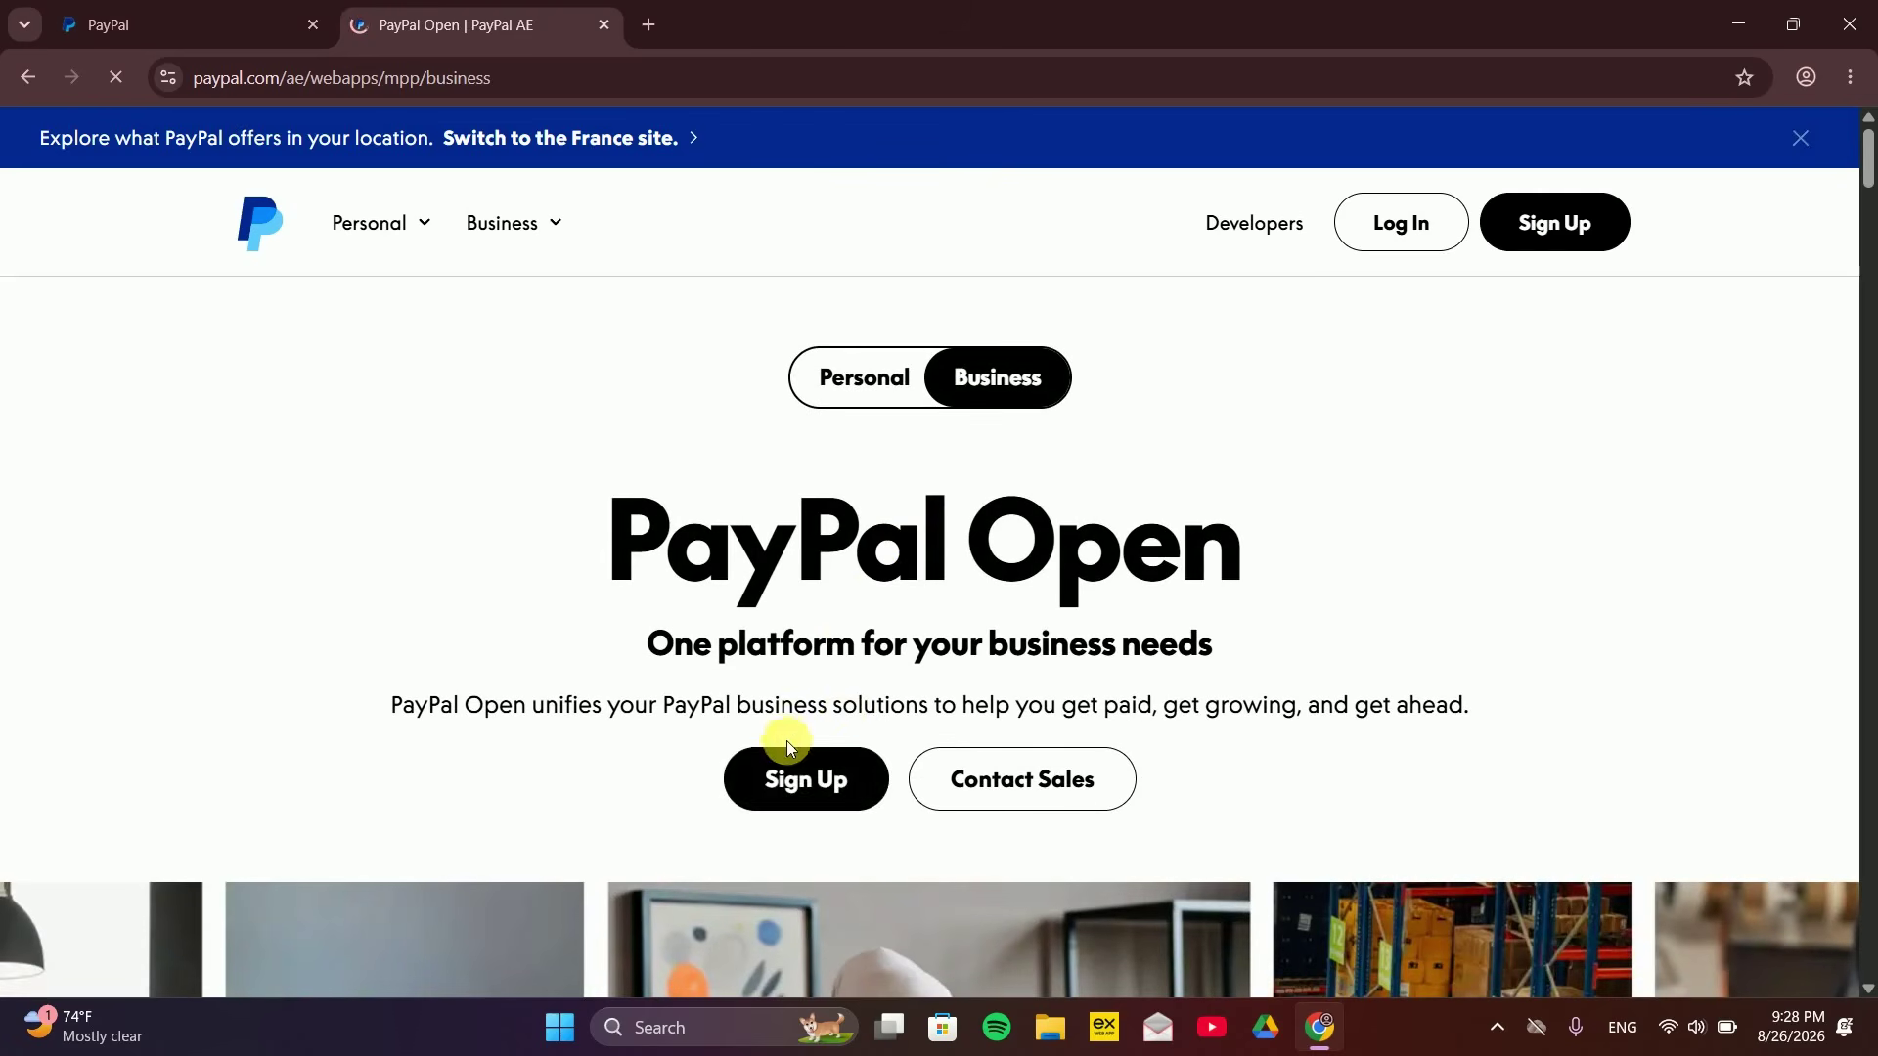
click(805, 781)
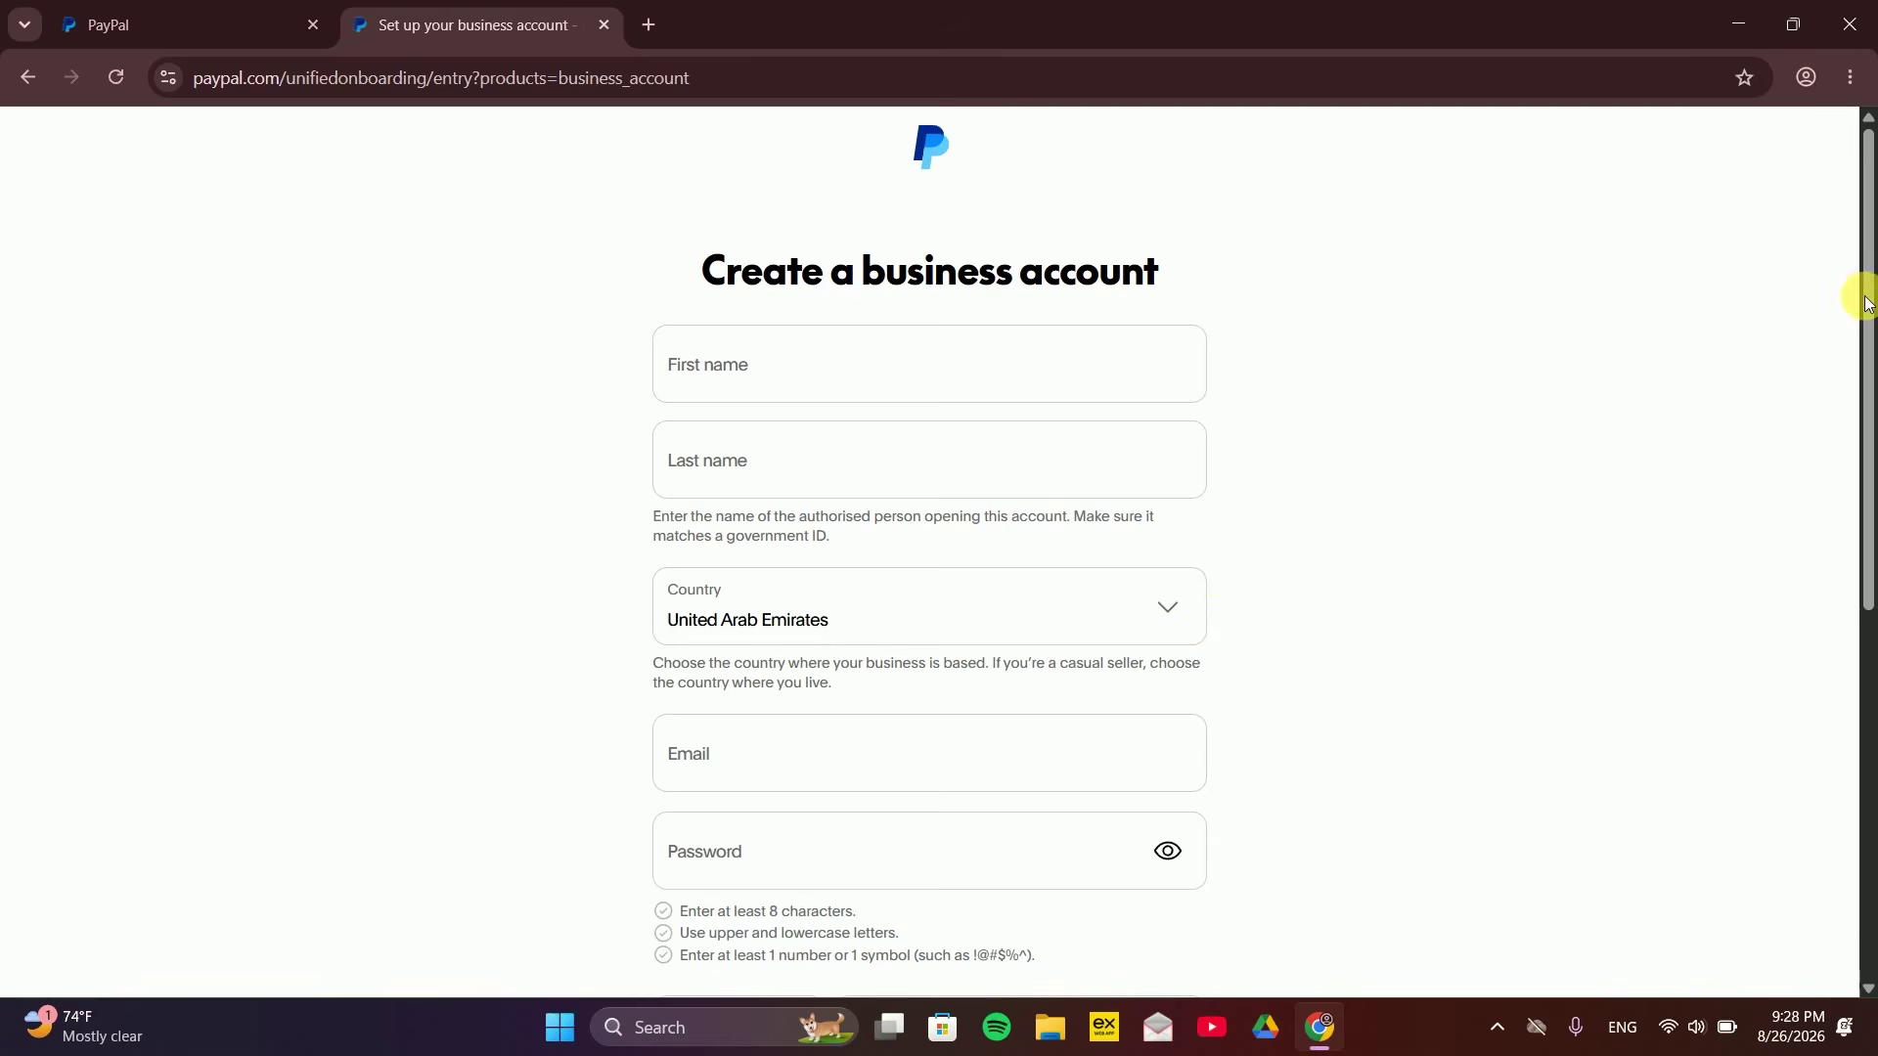
drag(1865, 293, 1866, 412)
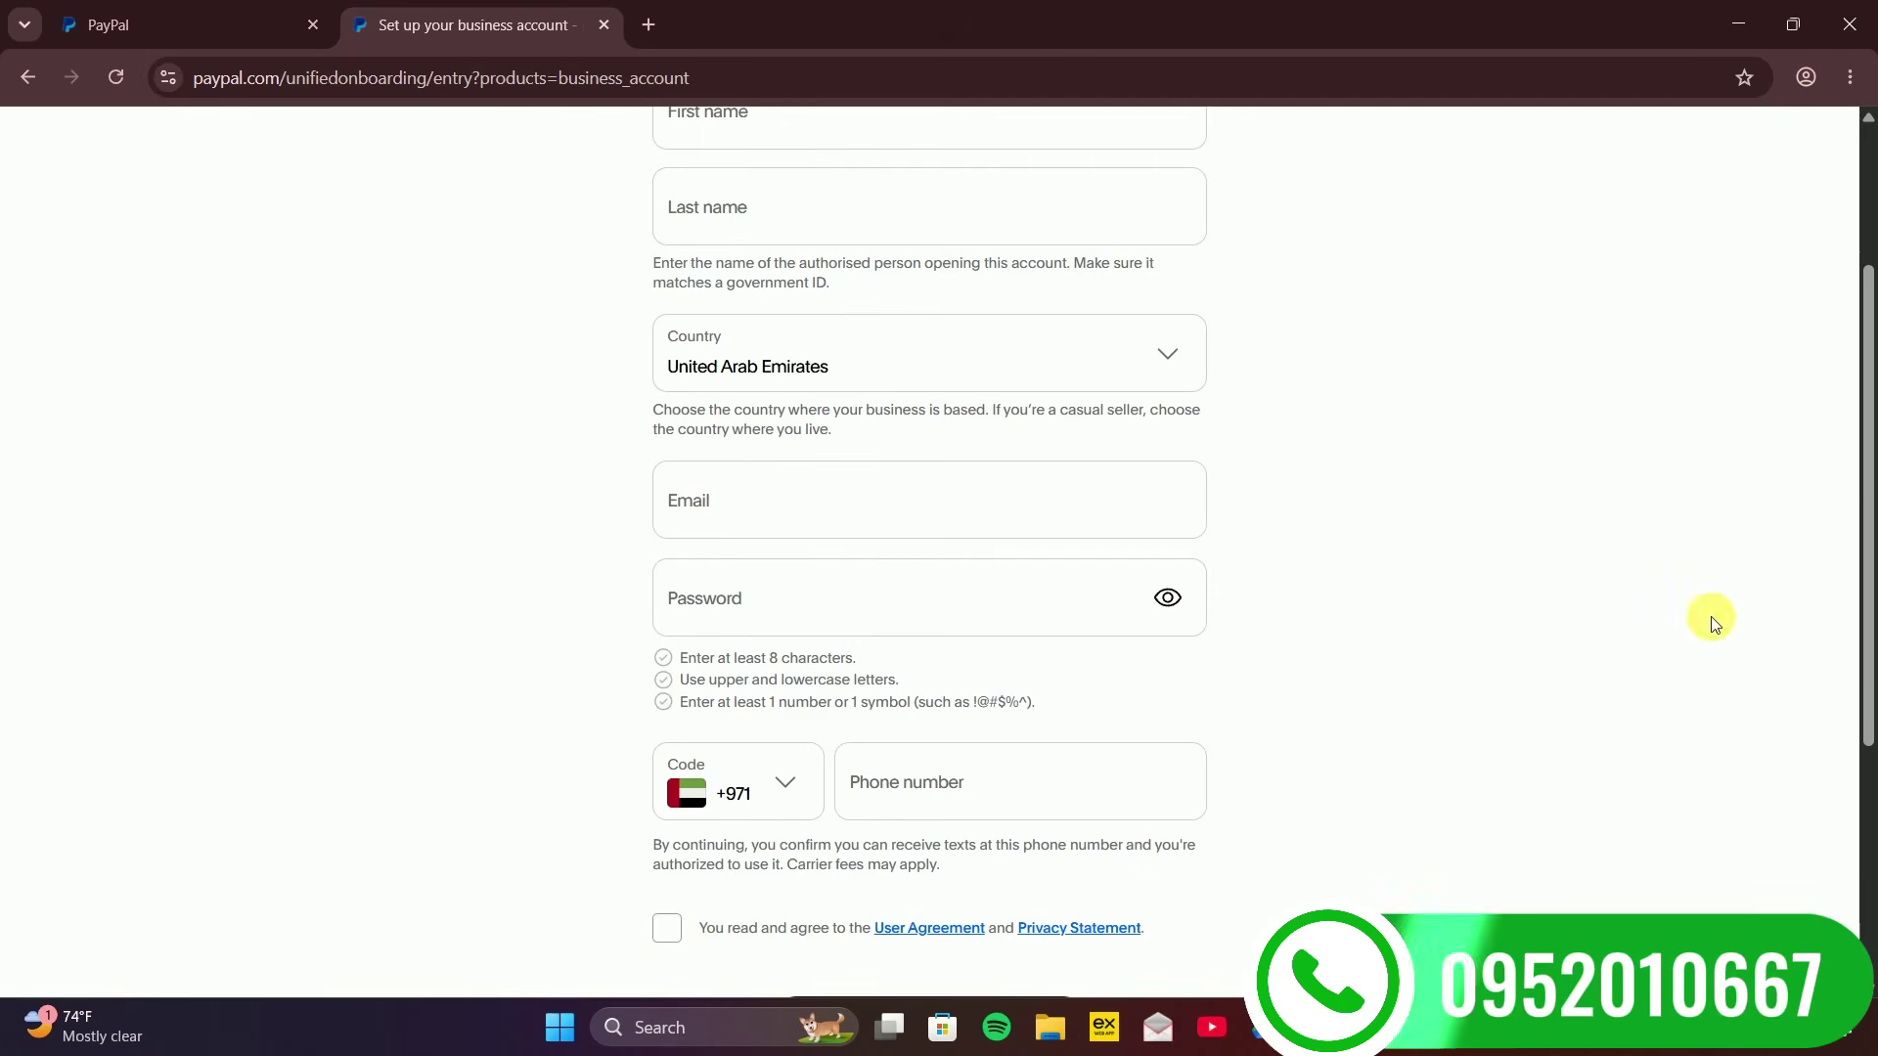
scroll(1529, 737, down, 2)
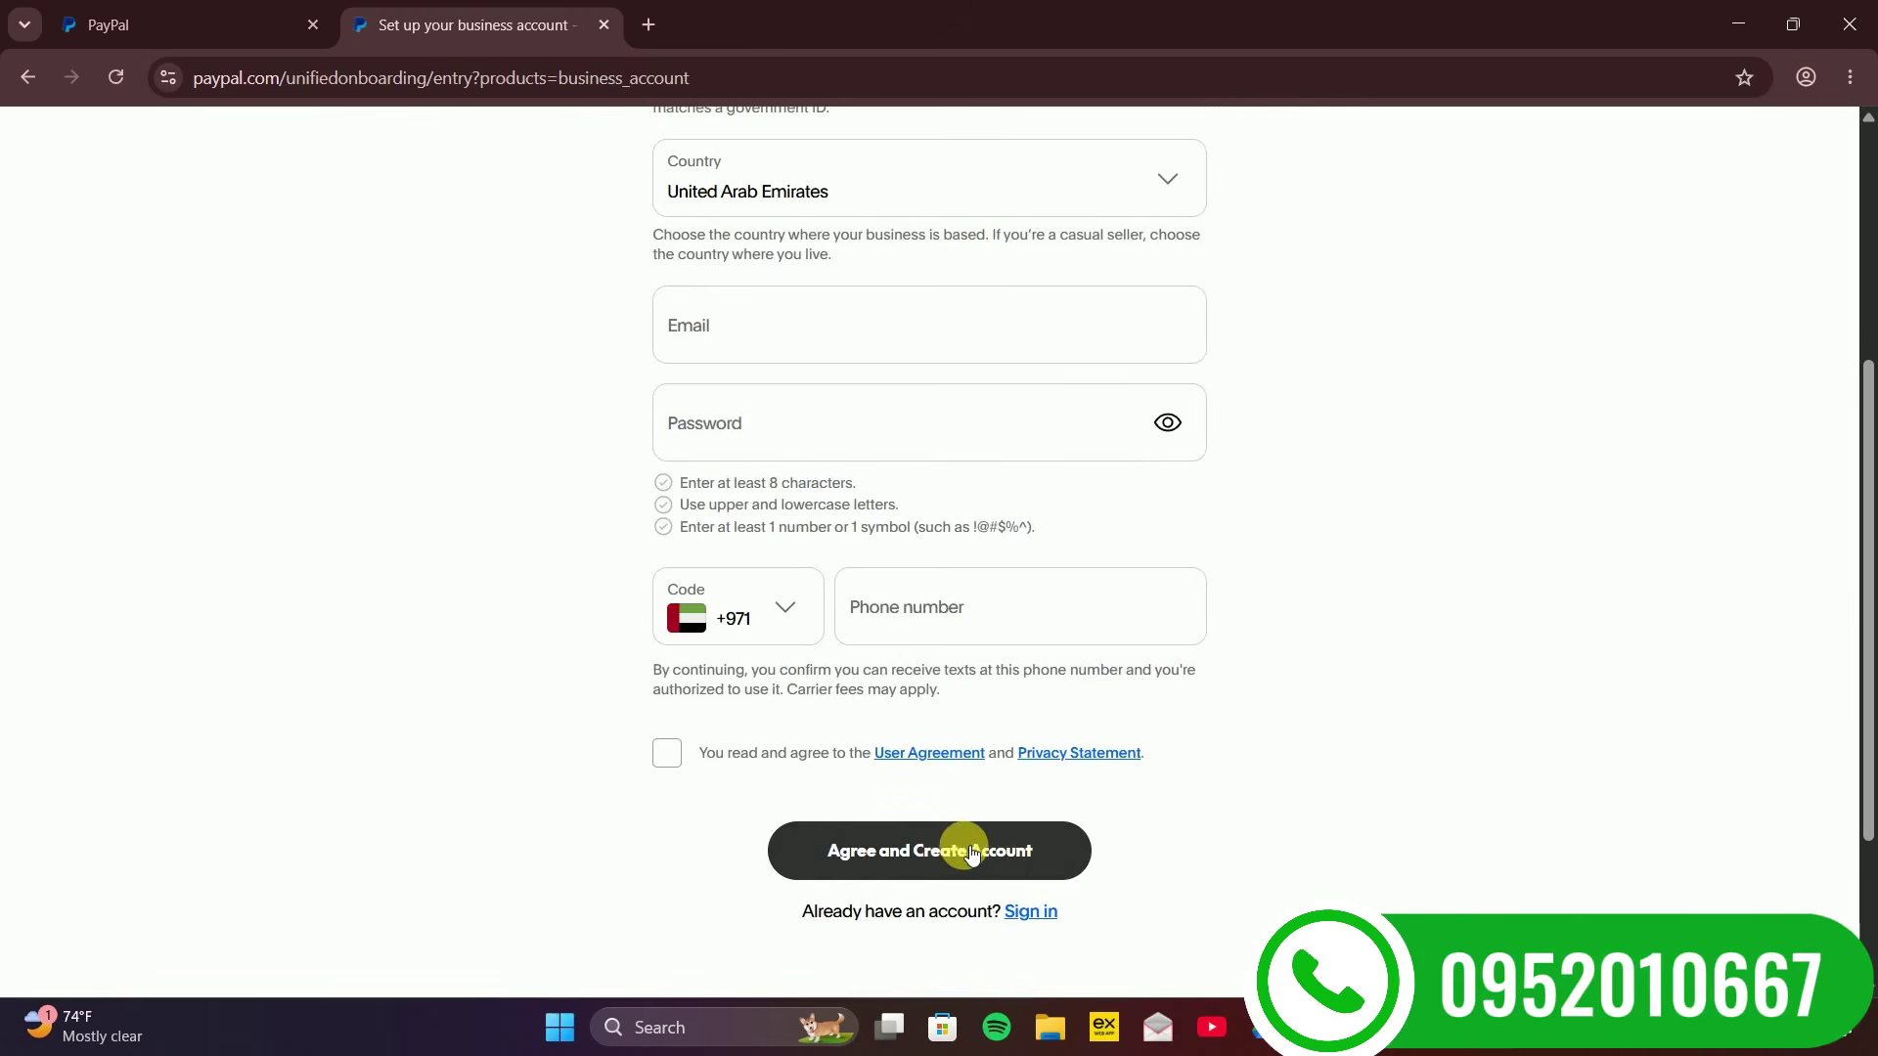
mouse_move(1877, 639)
mouse_down()
mouse_move(1877, 618)
mouse_move(1877, 644)
mouse_up()
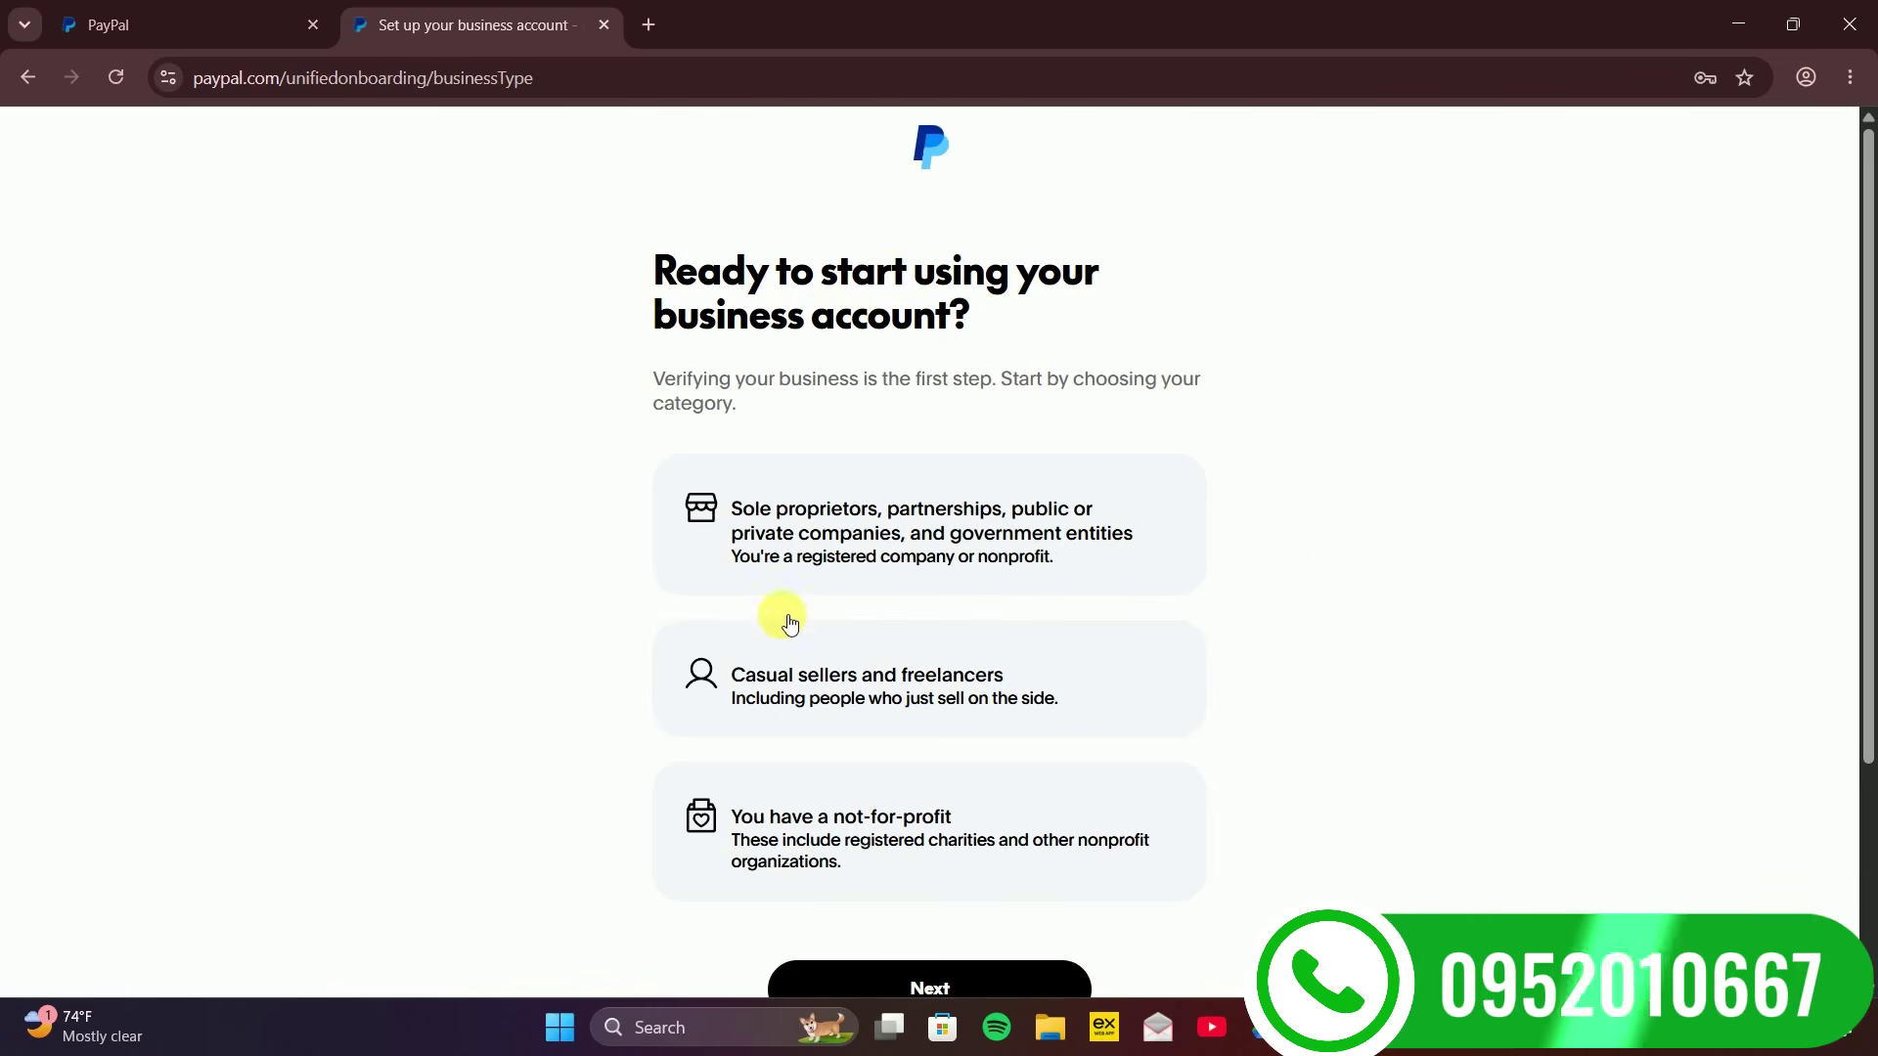
Choose the Sole proprietors/companies category with business type Private Corporation and continue
click(942, 565)
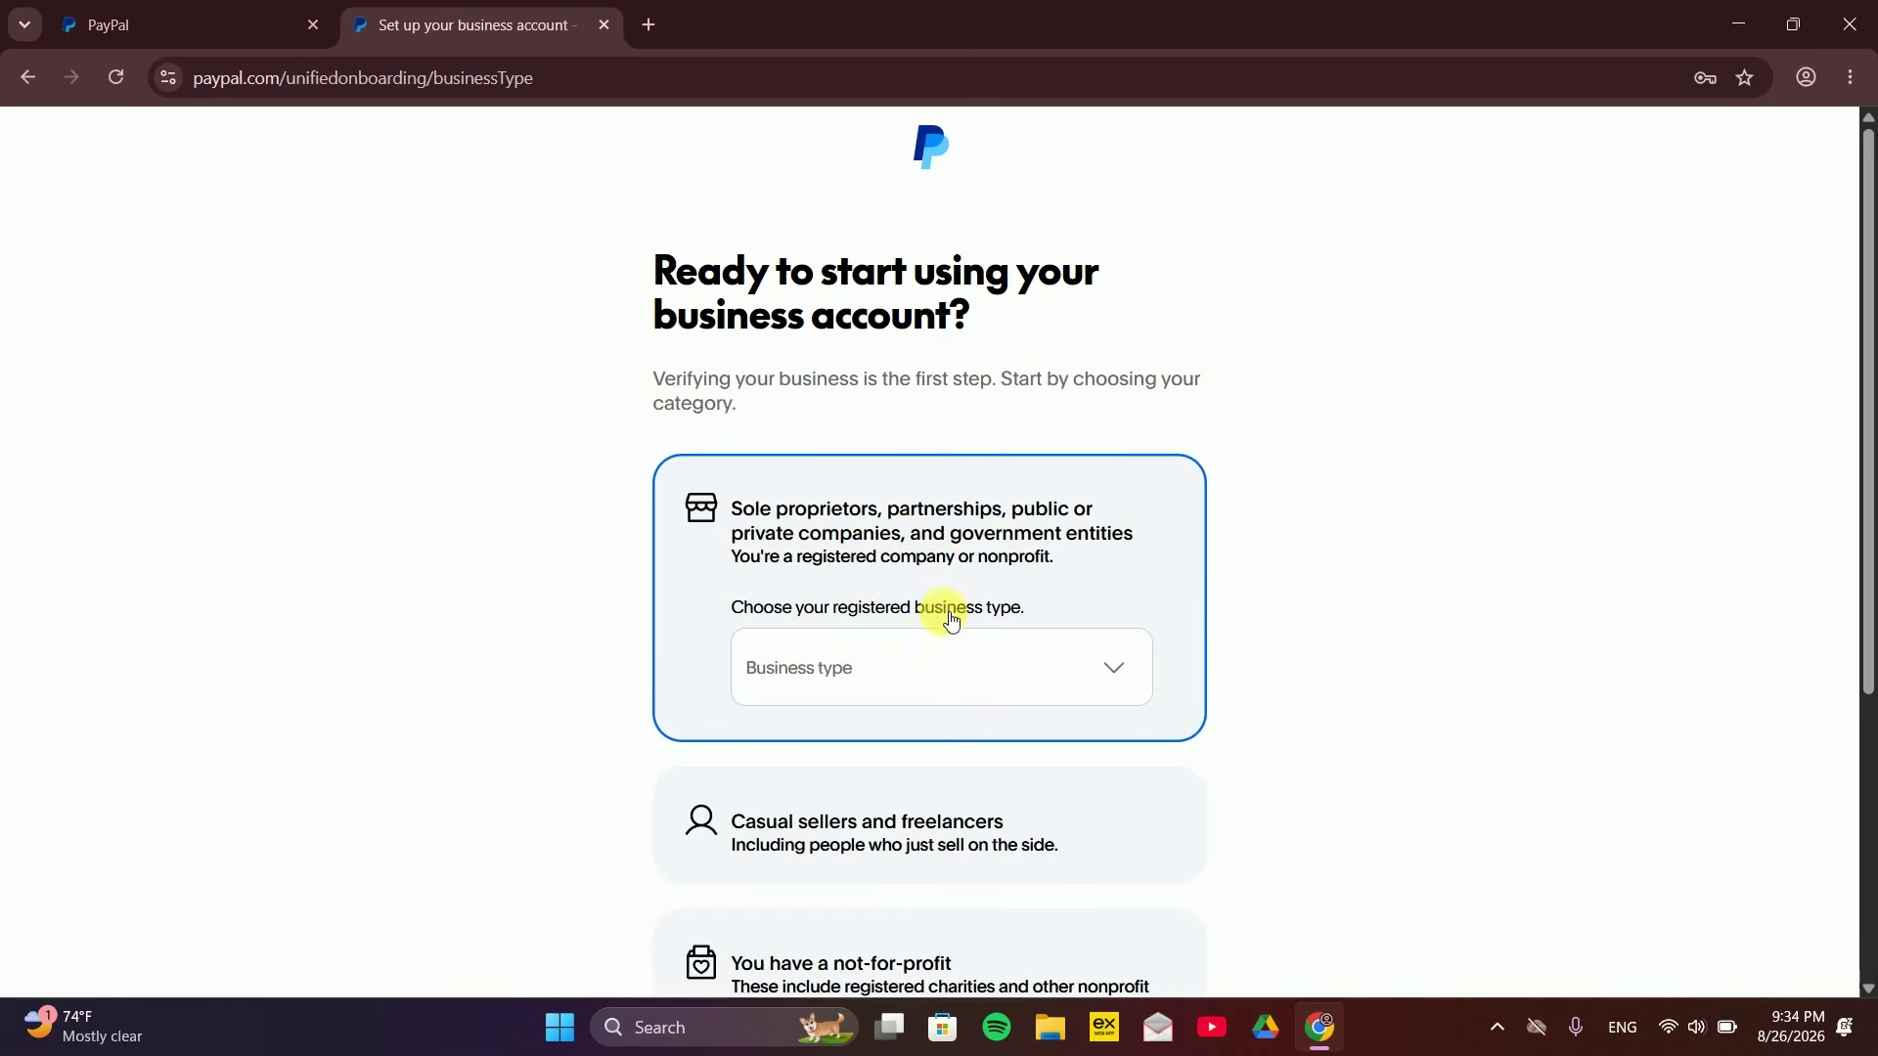
click(1010, 675)
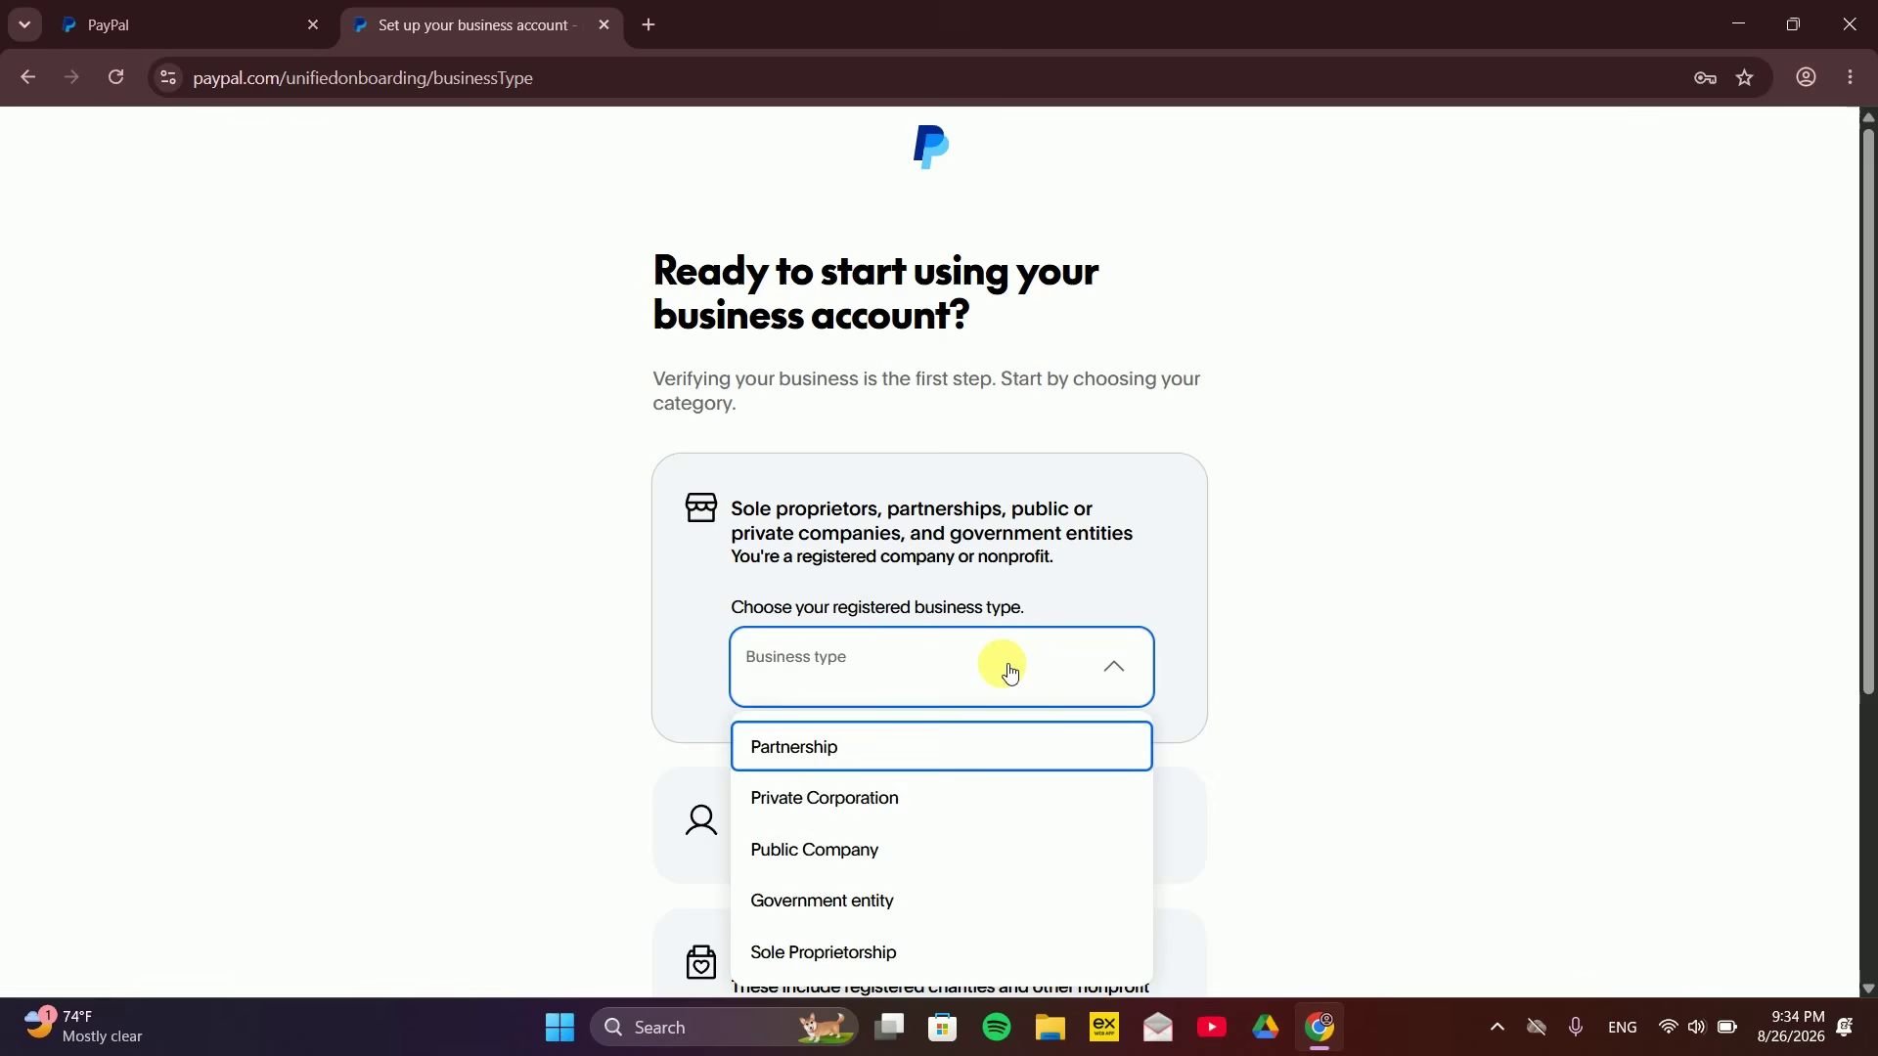
click(830, 798)
drag(1868, 250, 1864, 460)
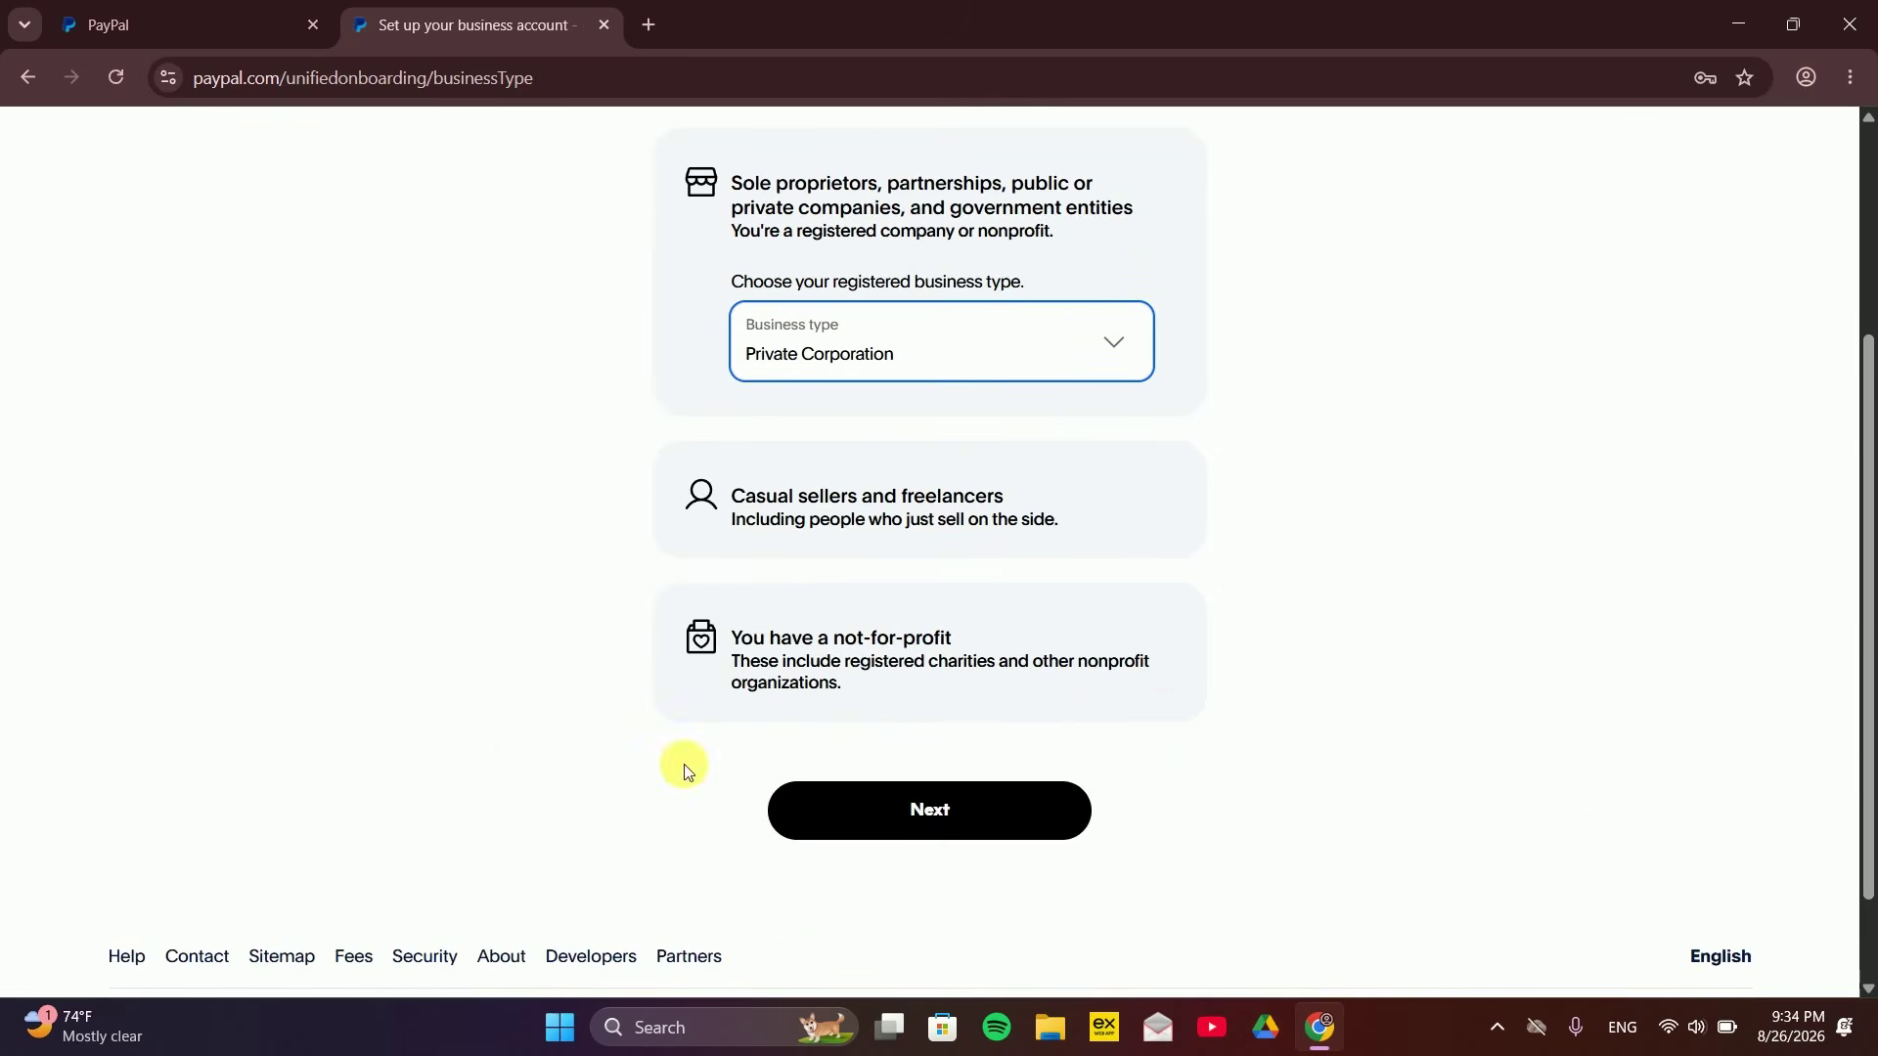
click(927, 817)
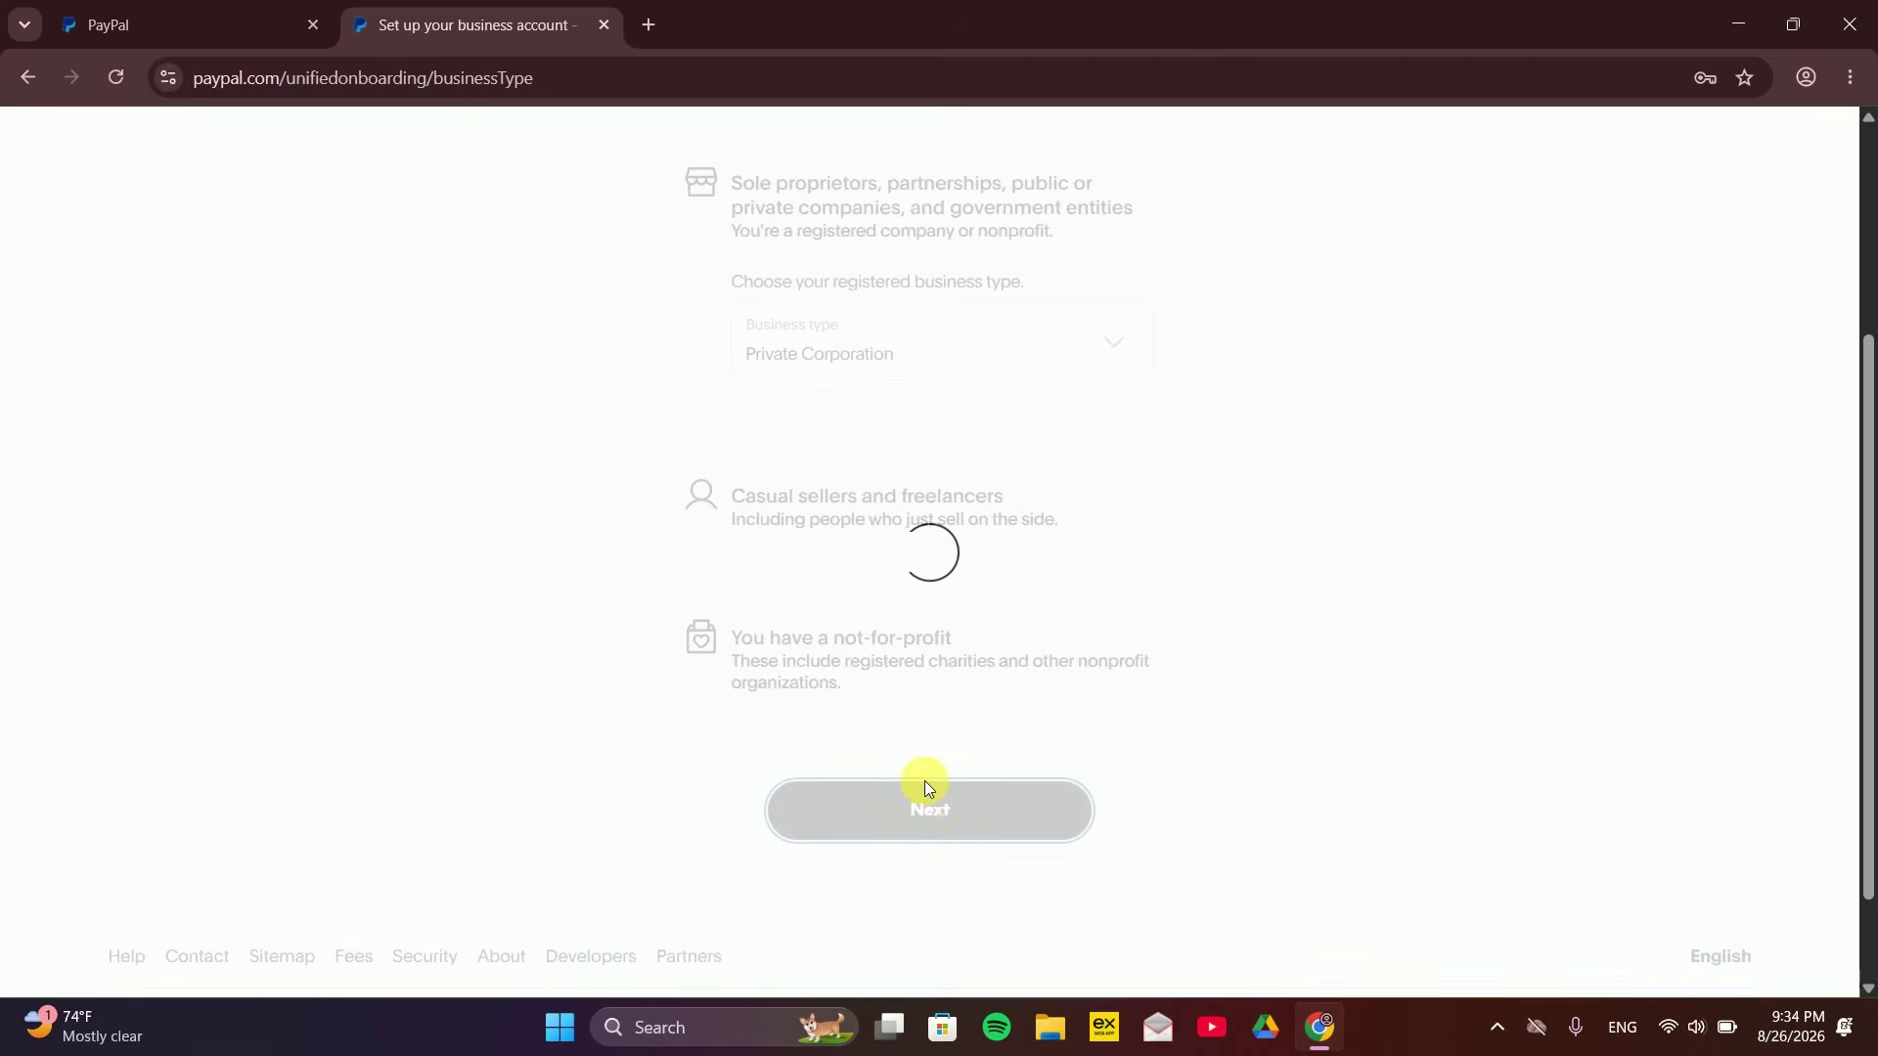
click(731, 429)
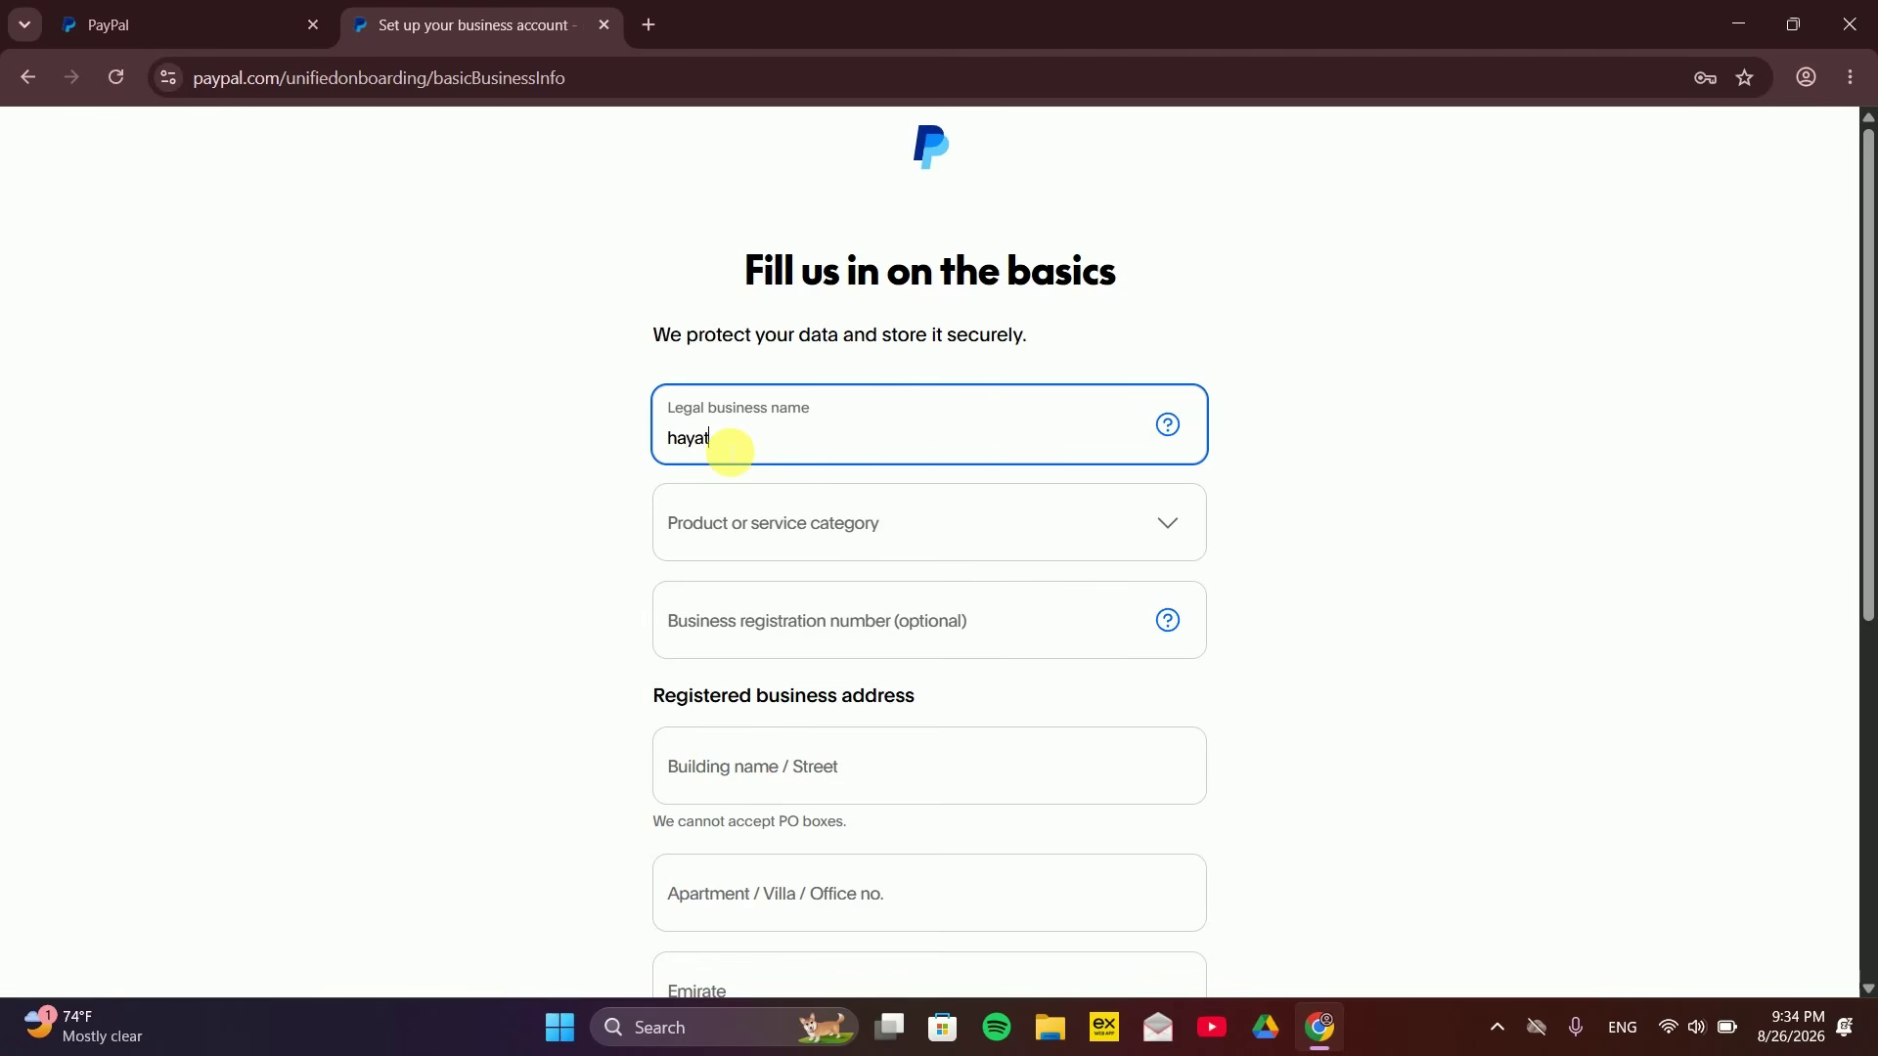
Set the business's product or service category to Electrical Contractors
click(892, 509)
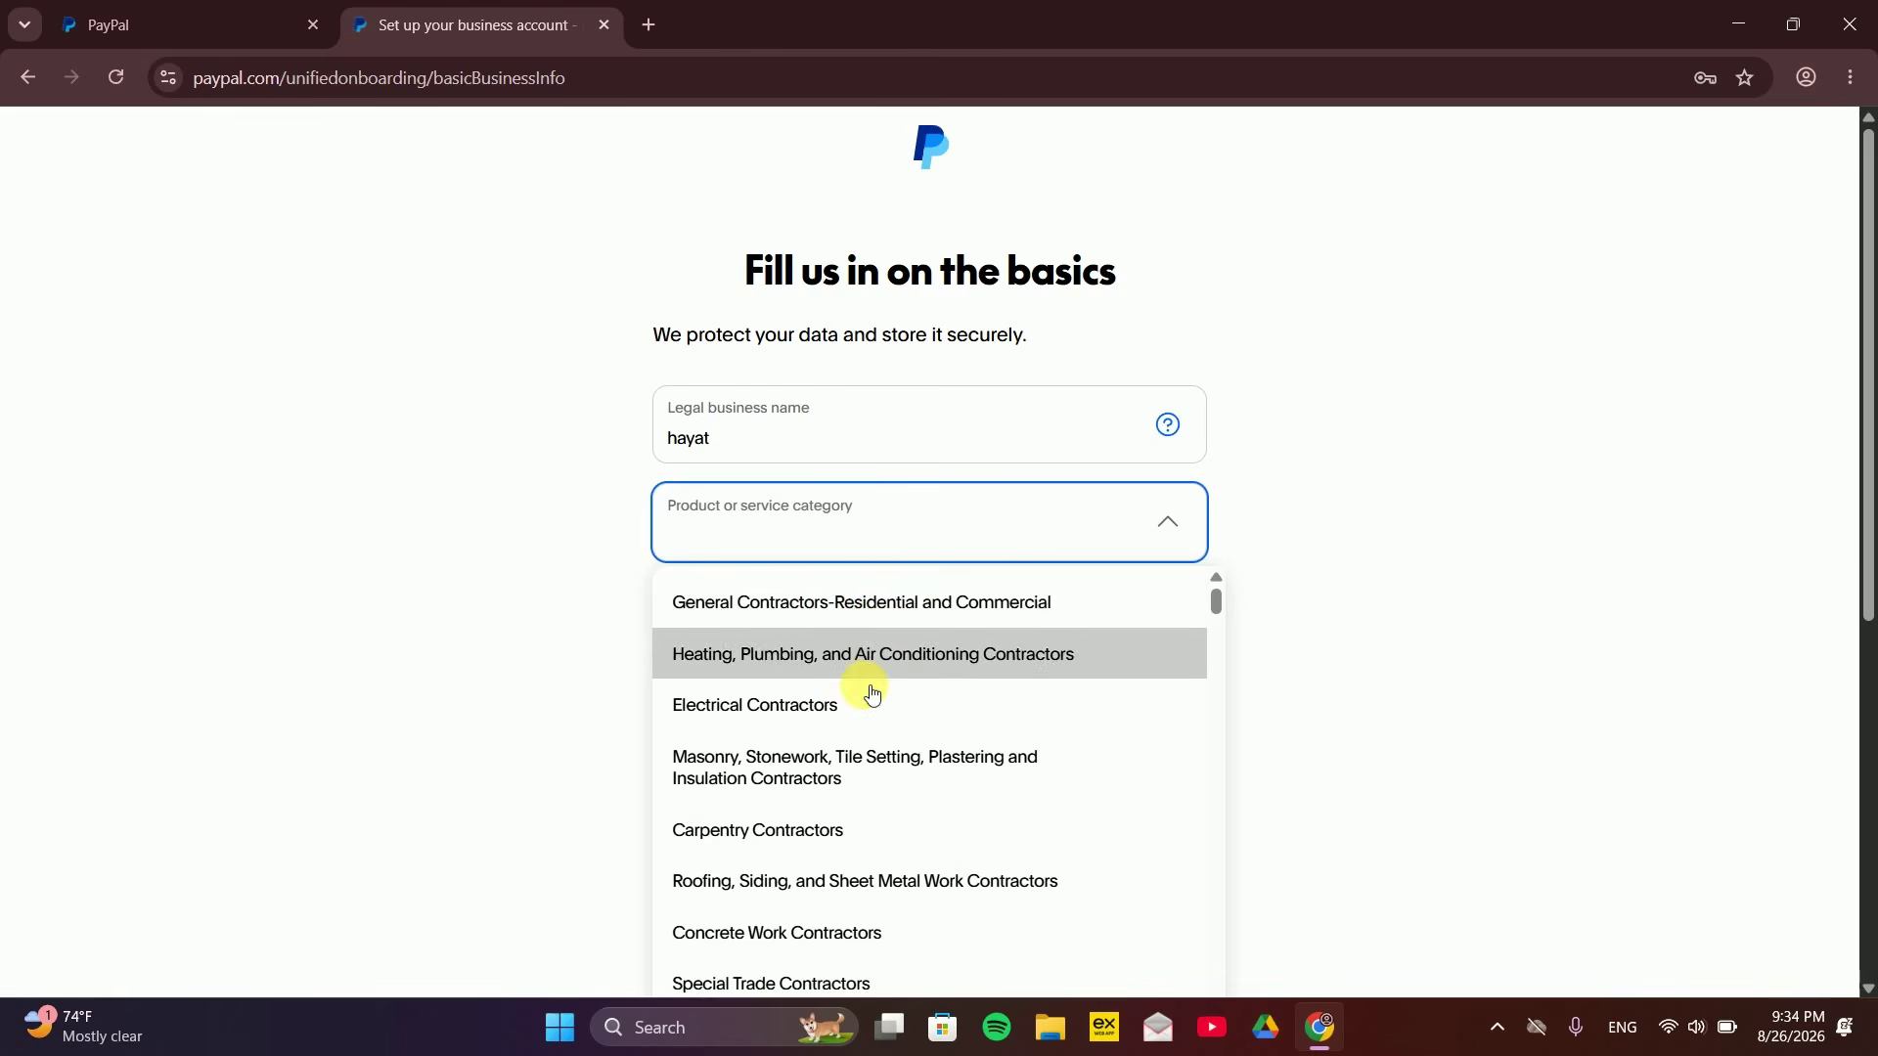
click(788, 708)
drag(1873, 273, 1874, 438)
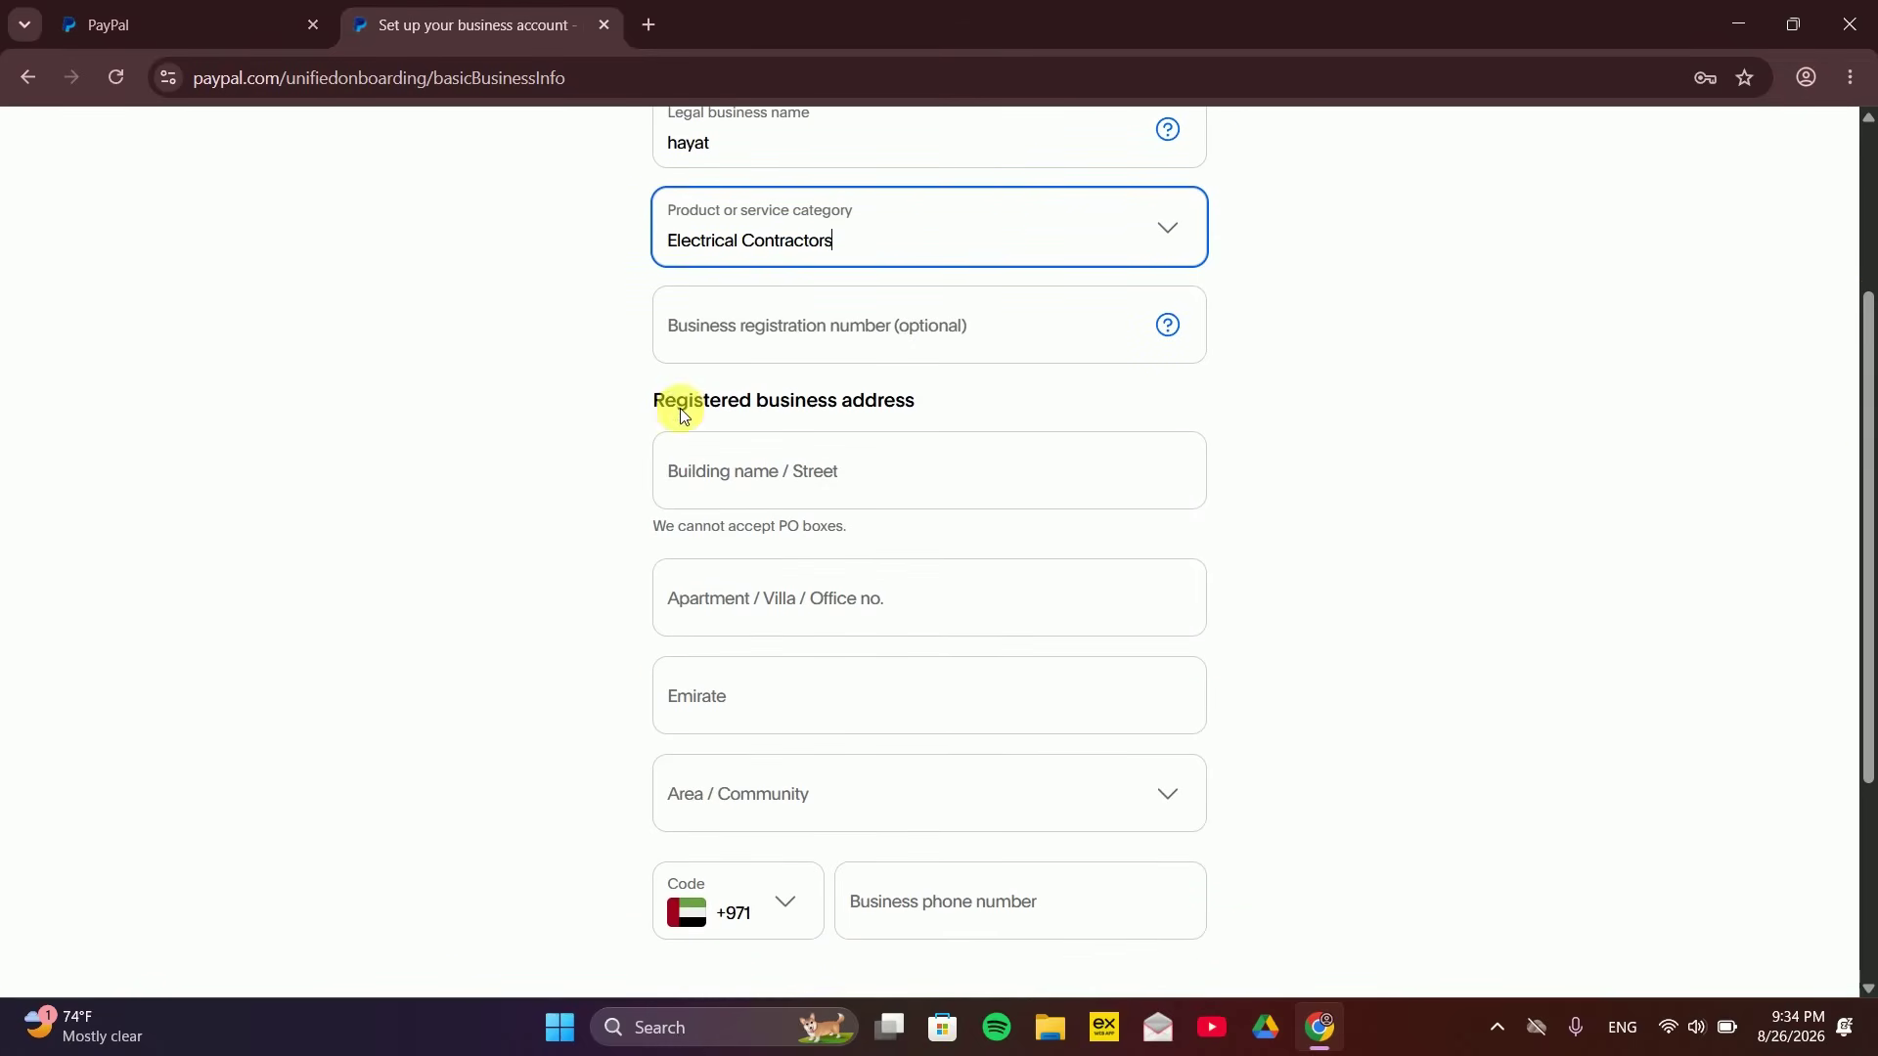
Enter the registered business address and the business phone number, then submit the details
click(736, 475)
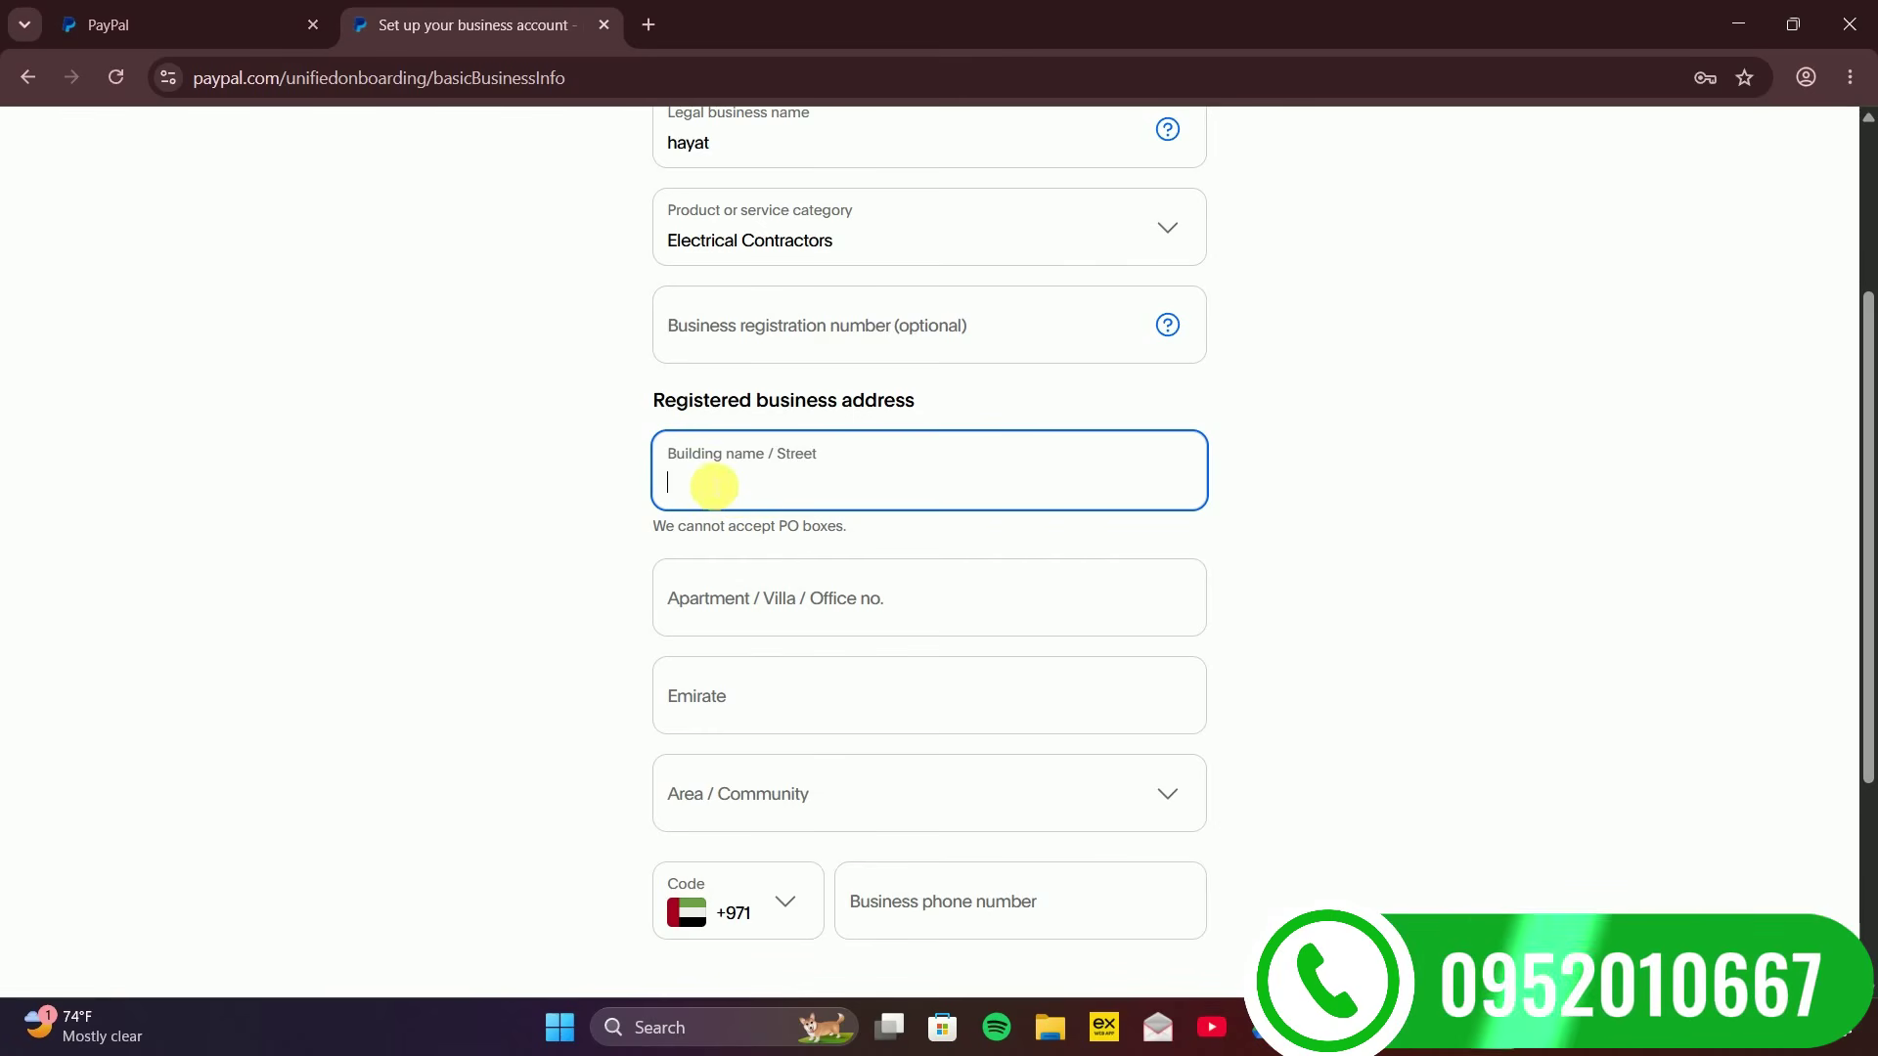
text(fuj)
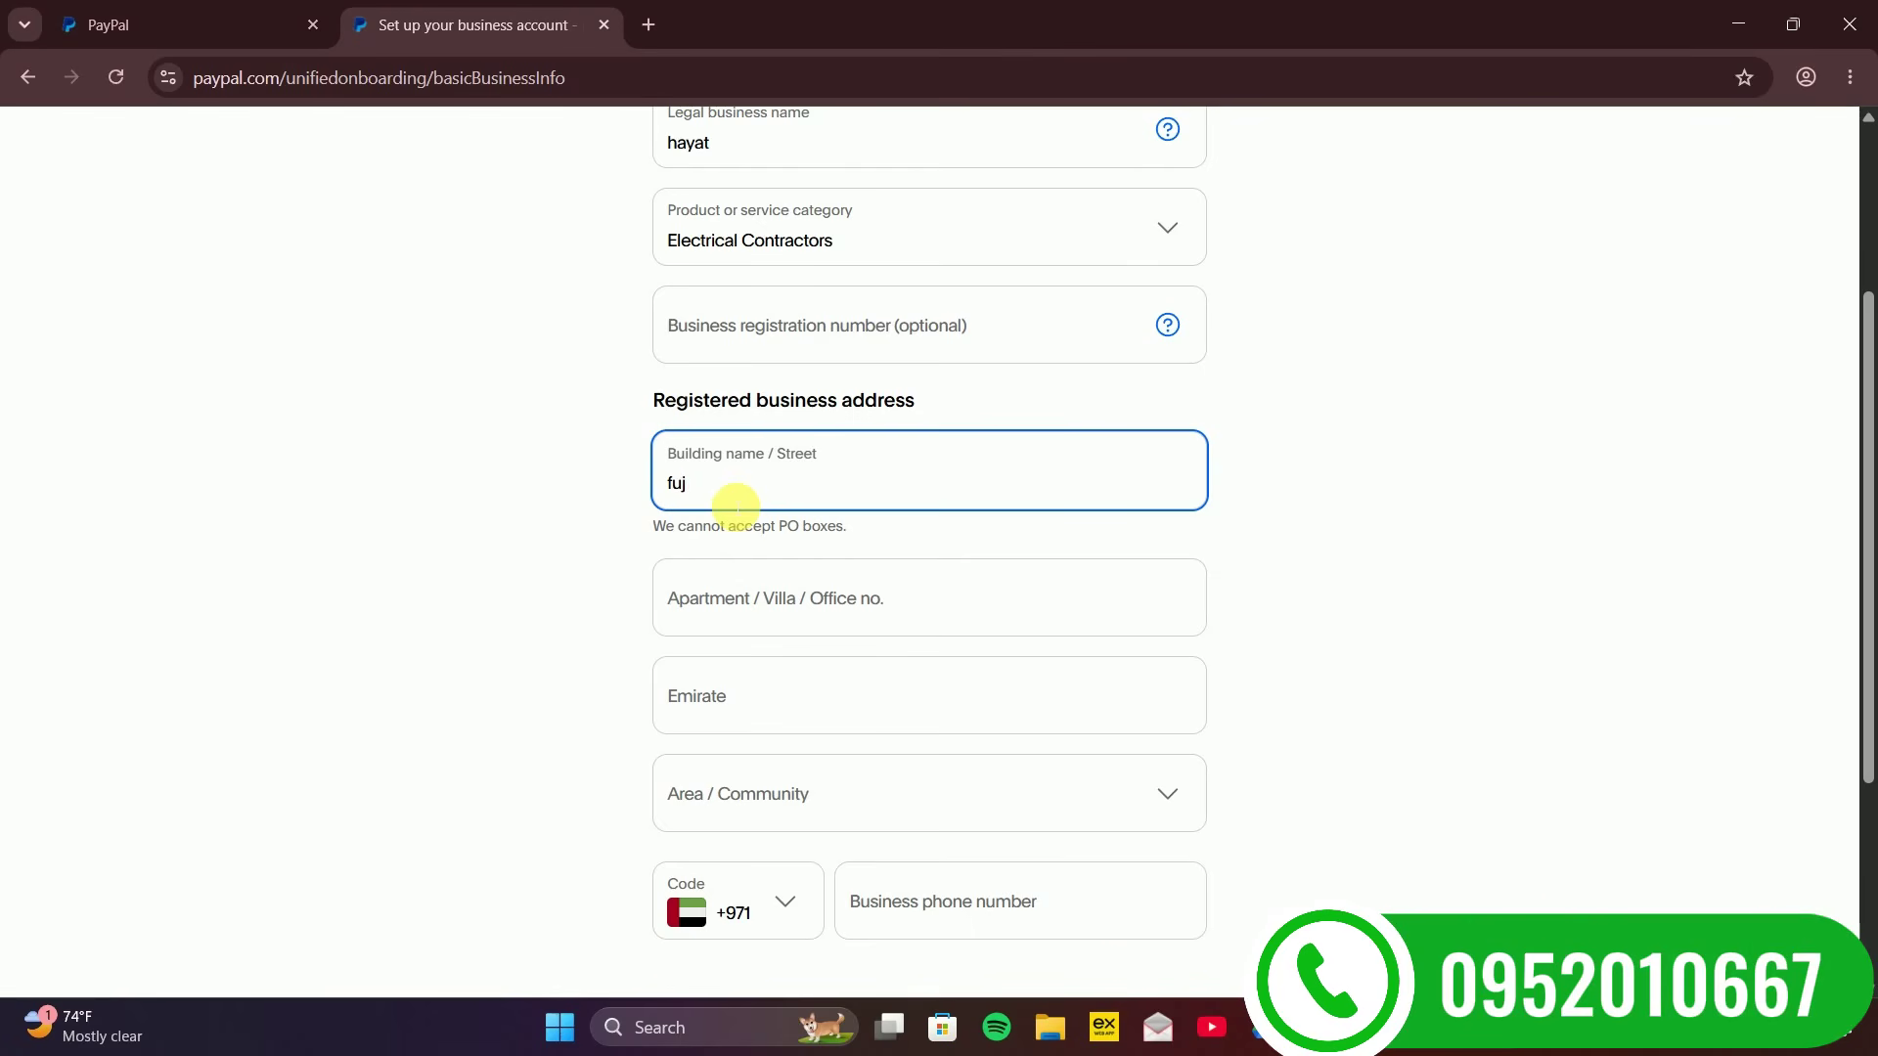
text(iirah)
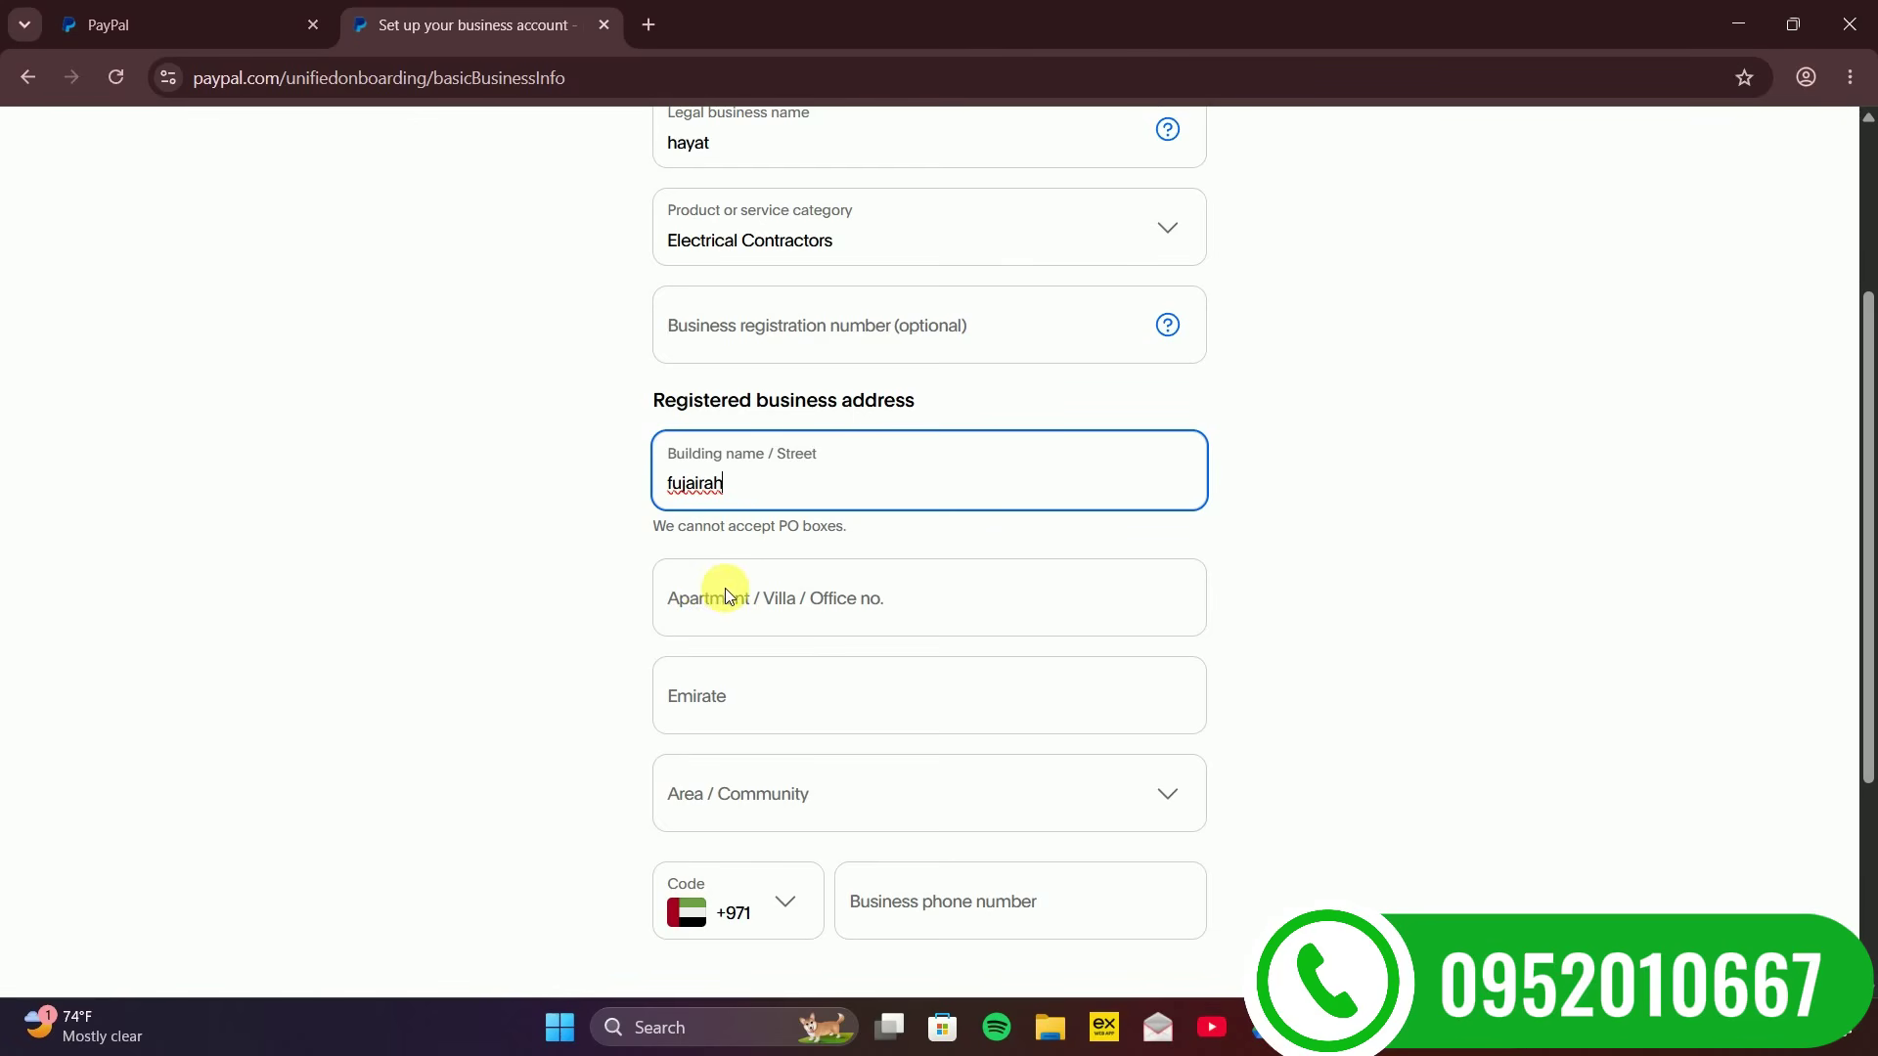
click(718, 590)
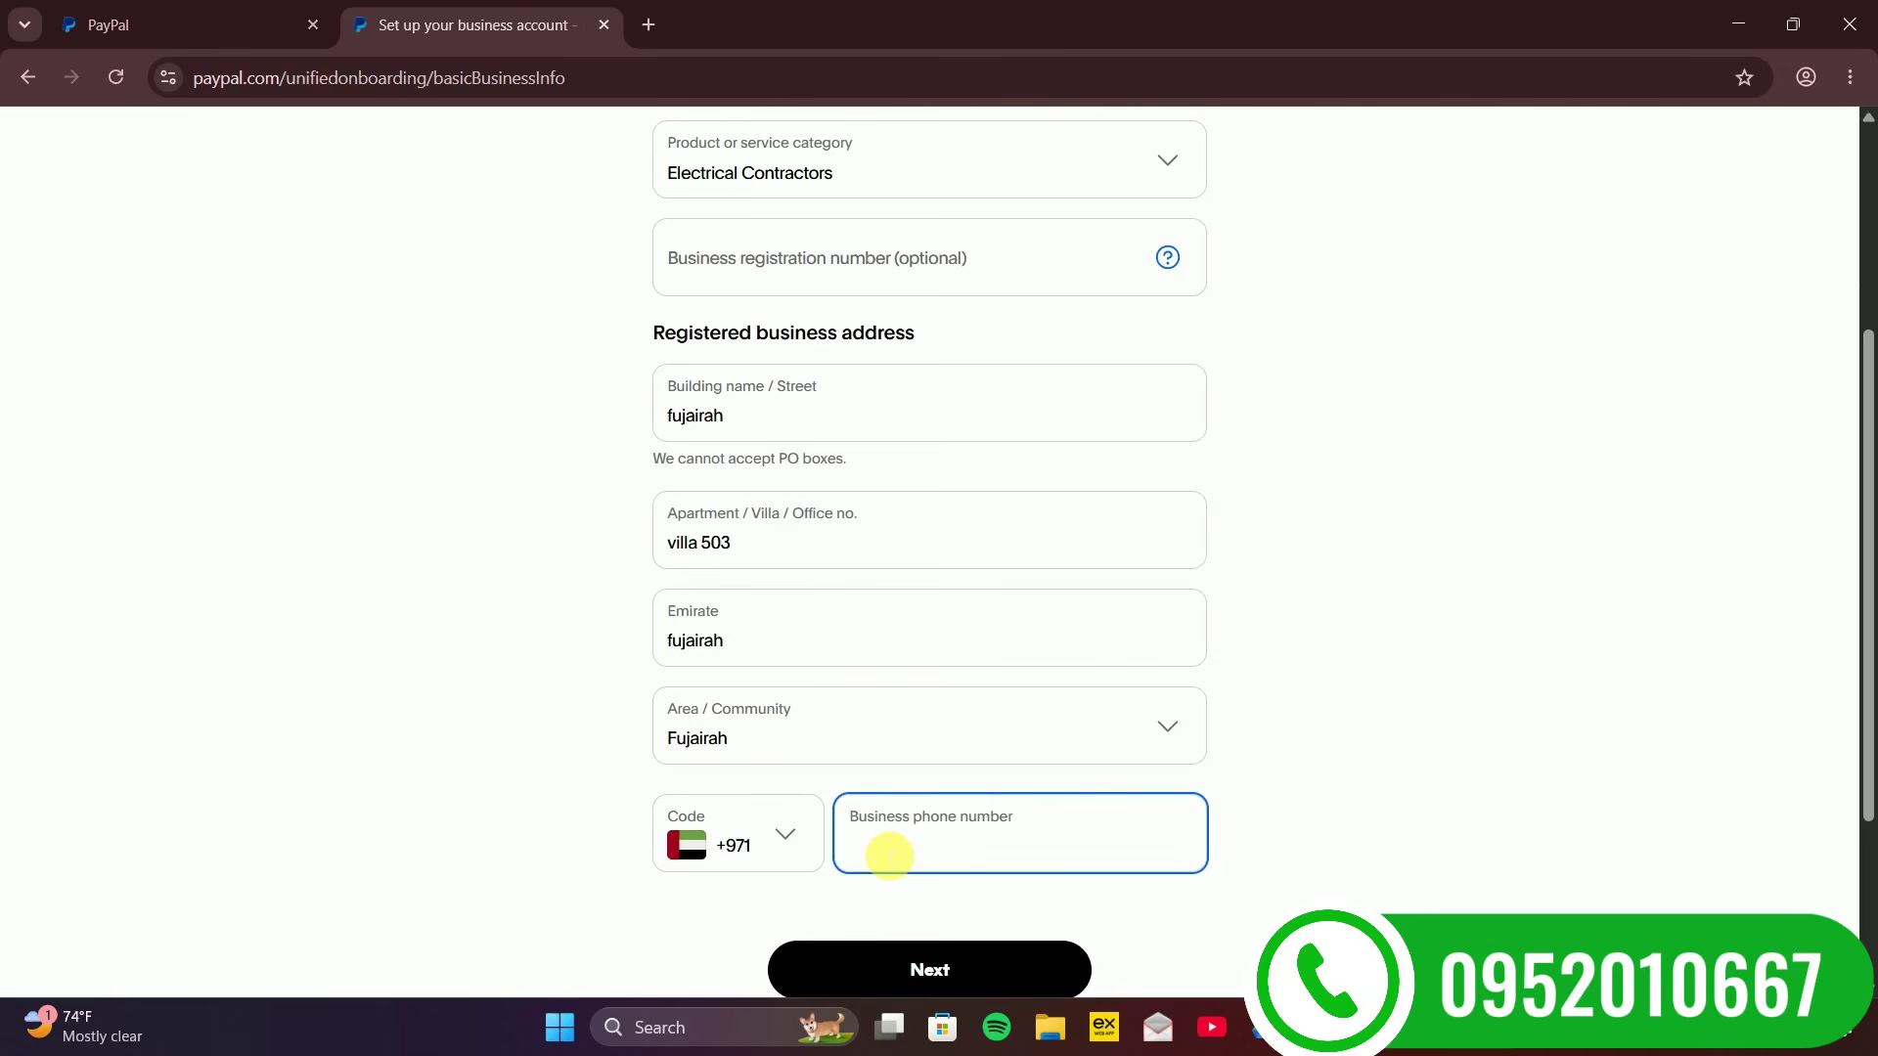
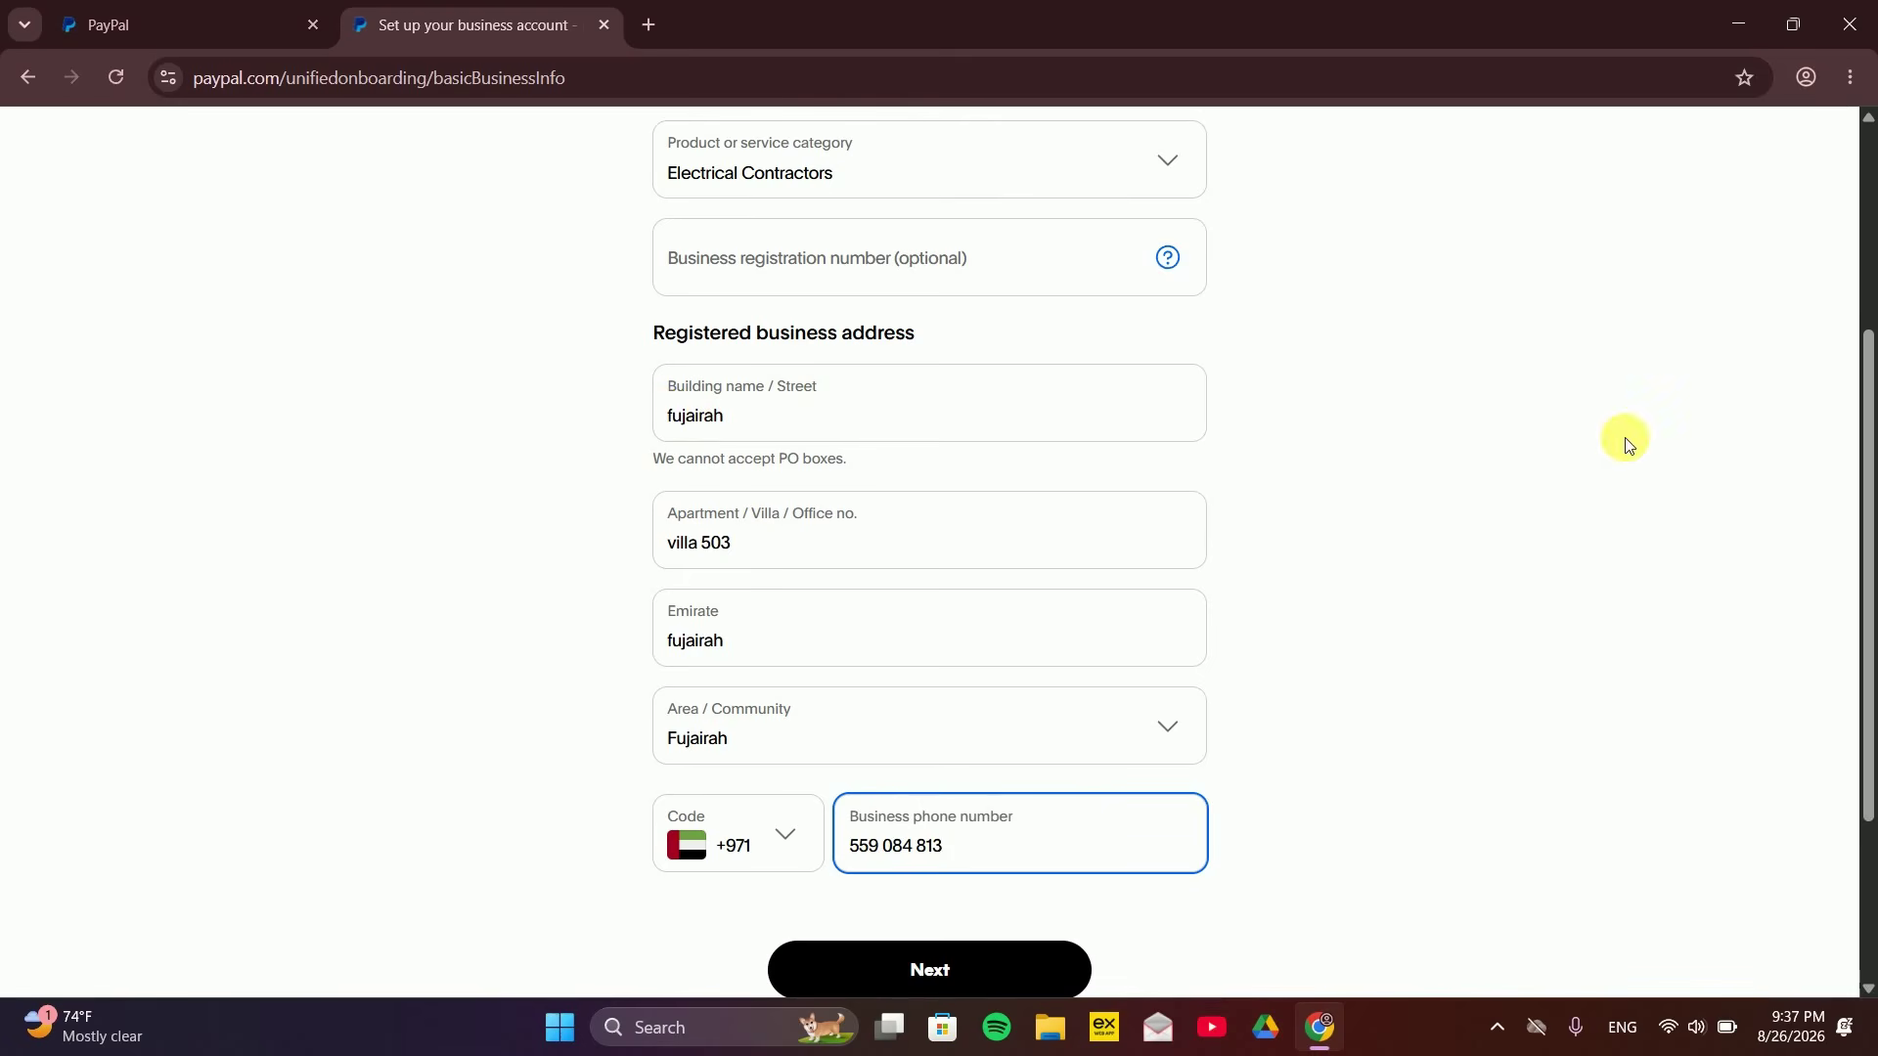
drag(1863, 435, 1865, 532)
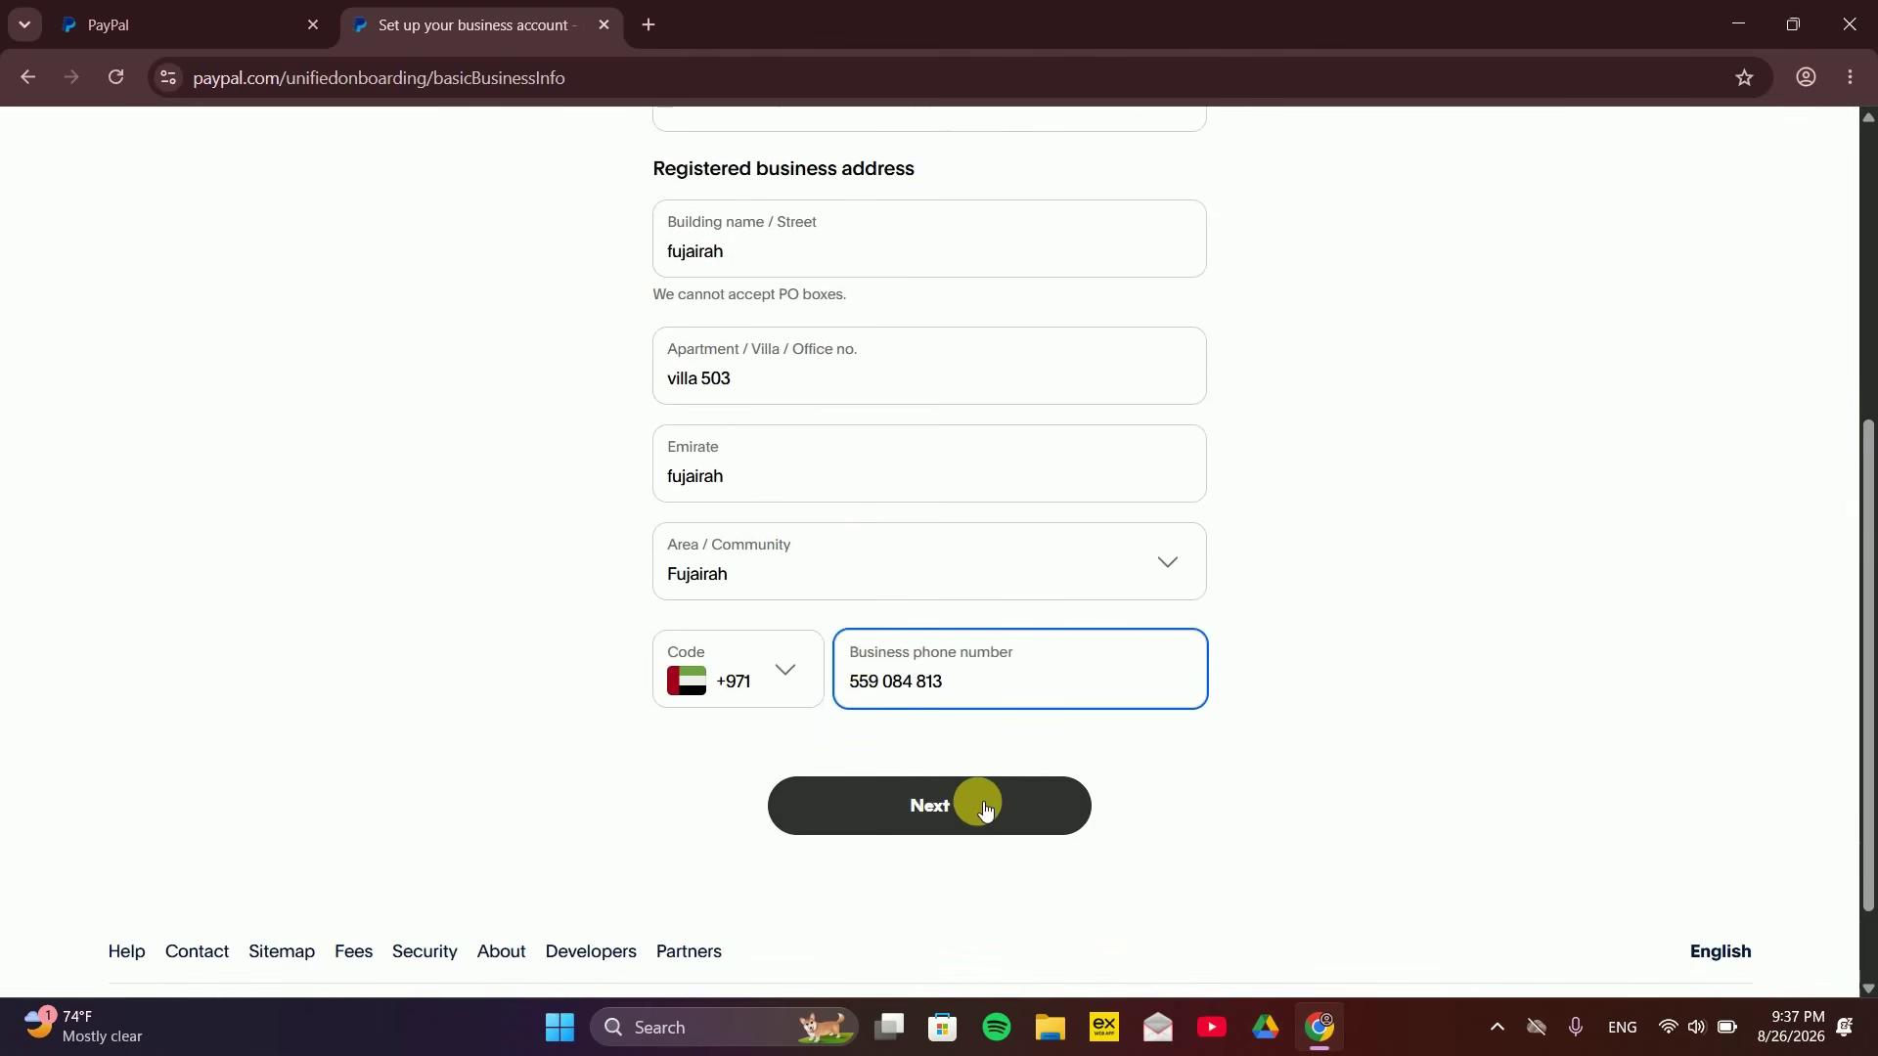
click(939, 814)
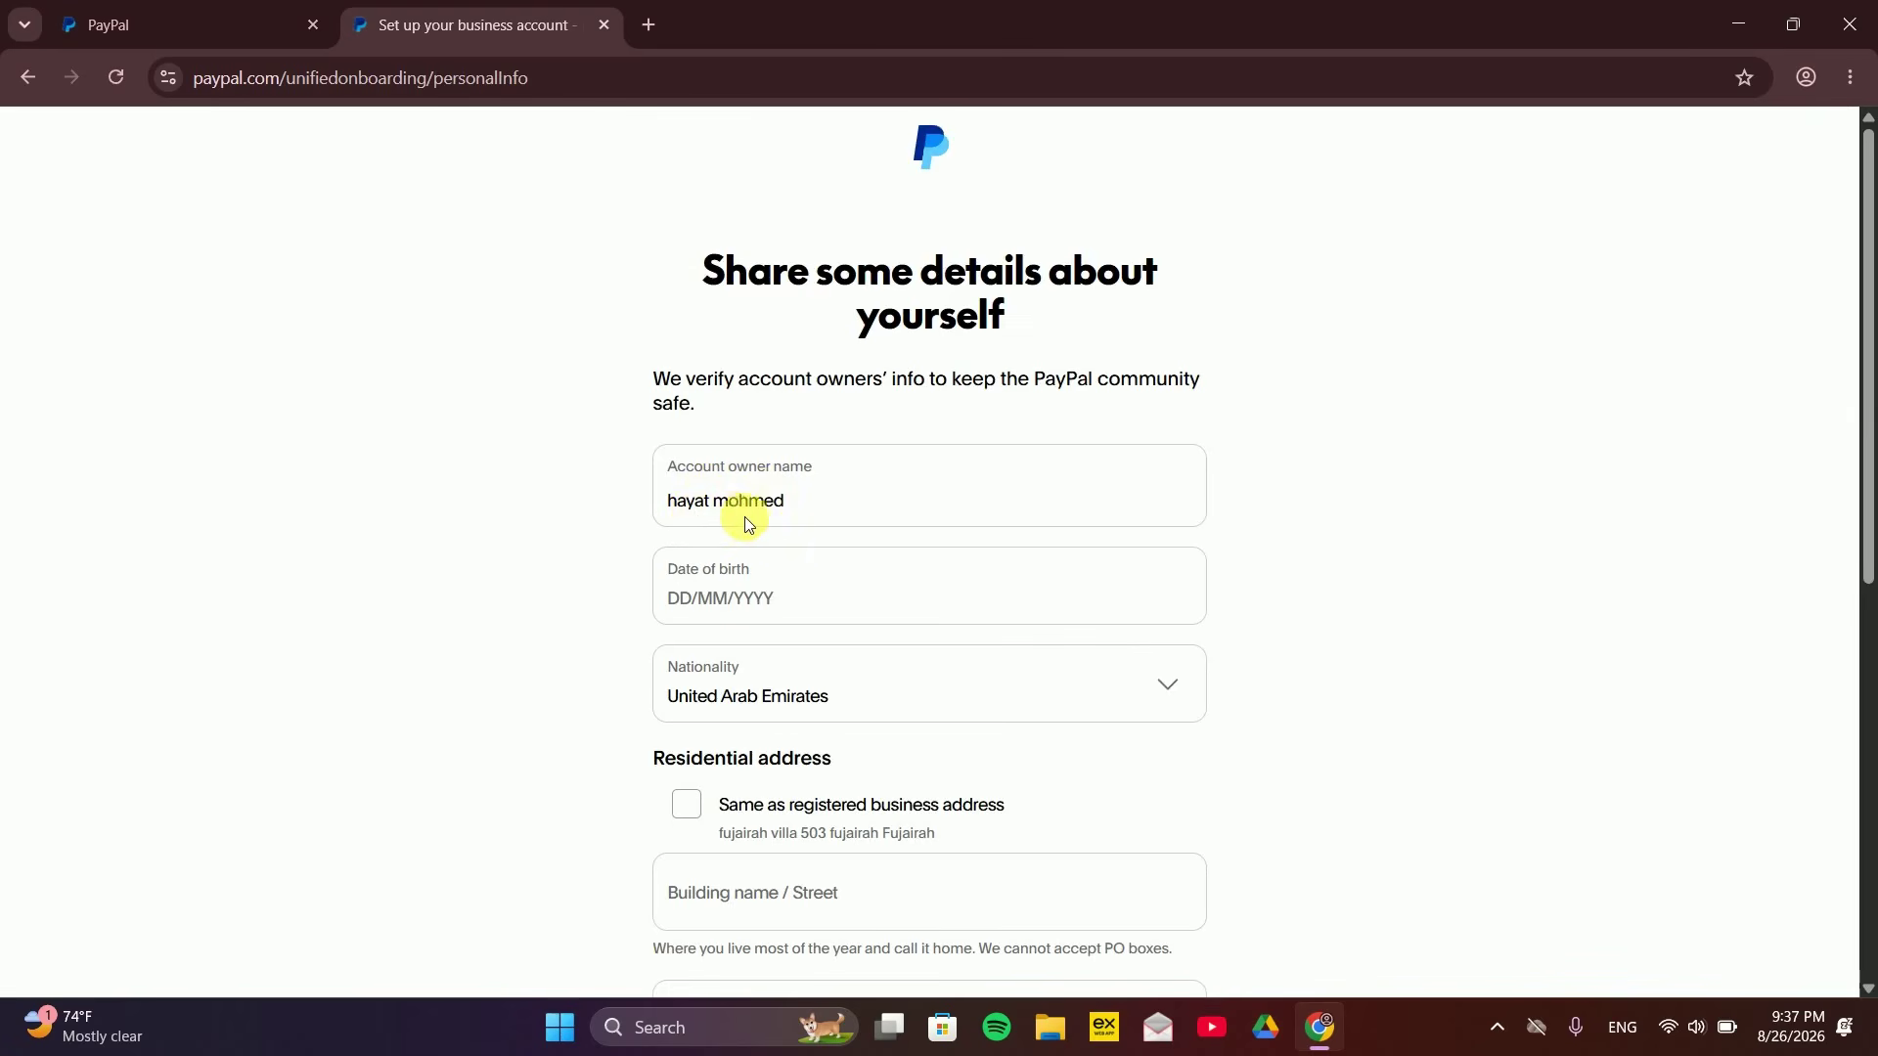
Enter the owner's date of birth, reuse the business address as residence, and skip the tools offer
click(690, 606)
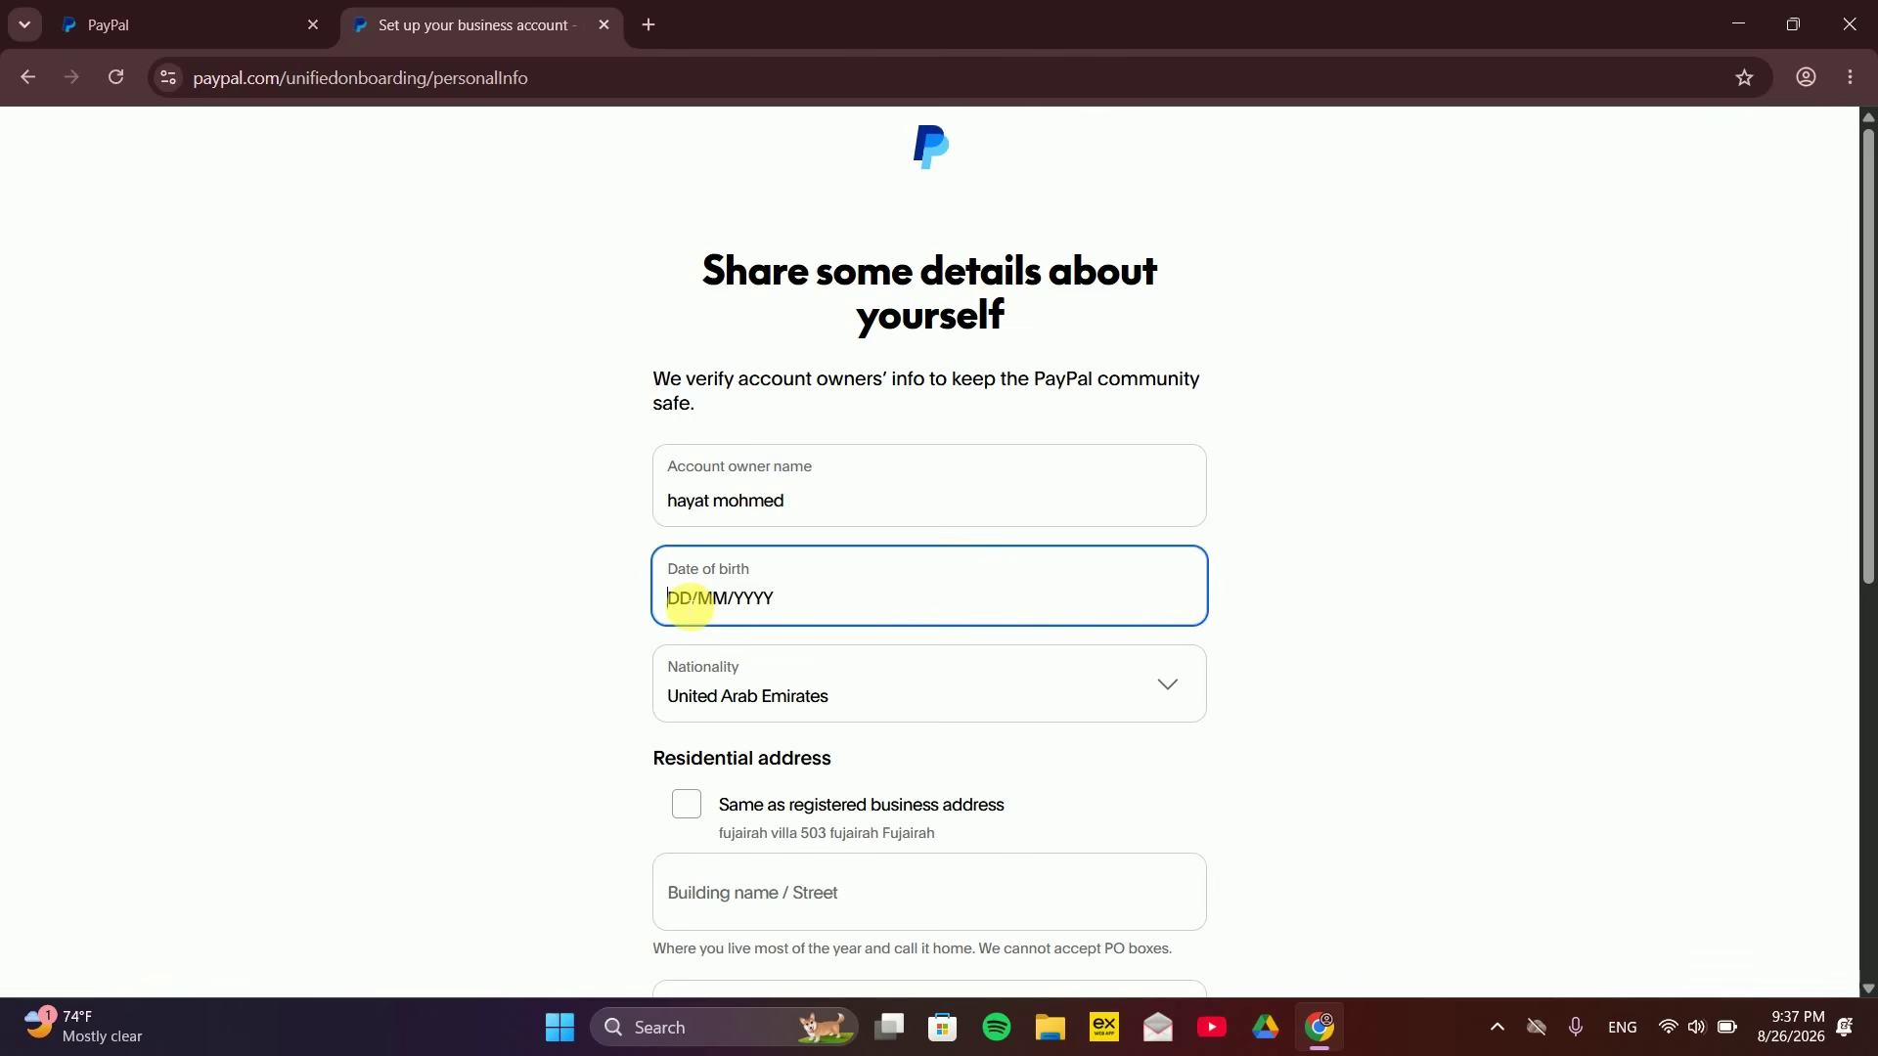
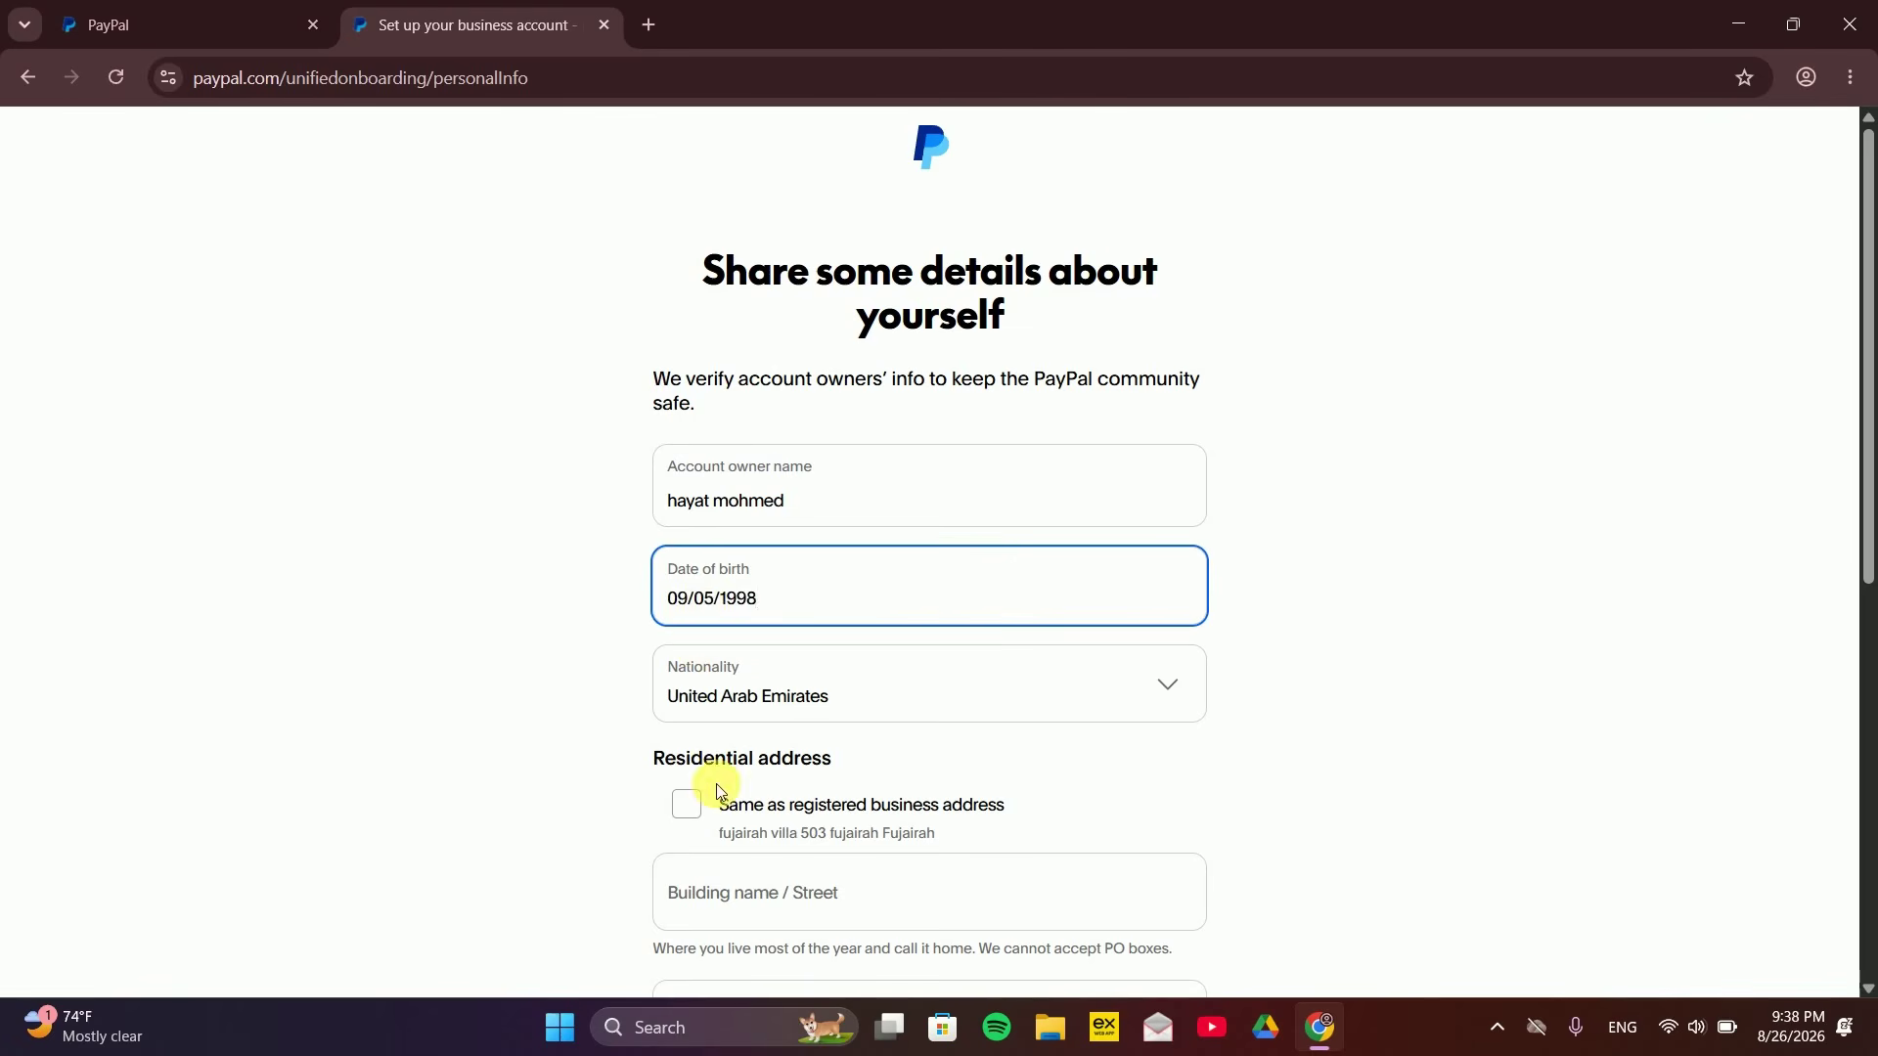
click(688, 804)
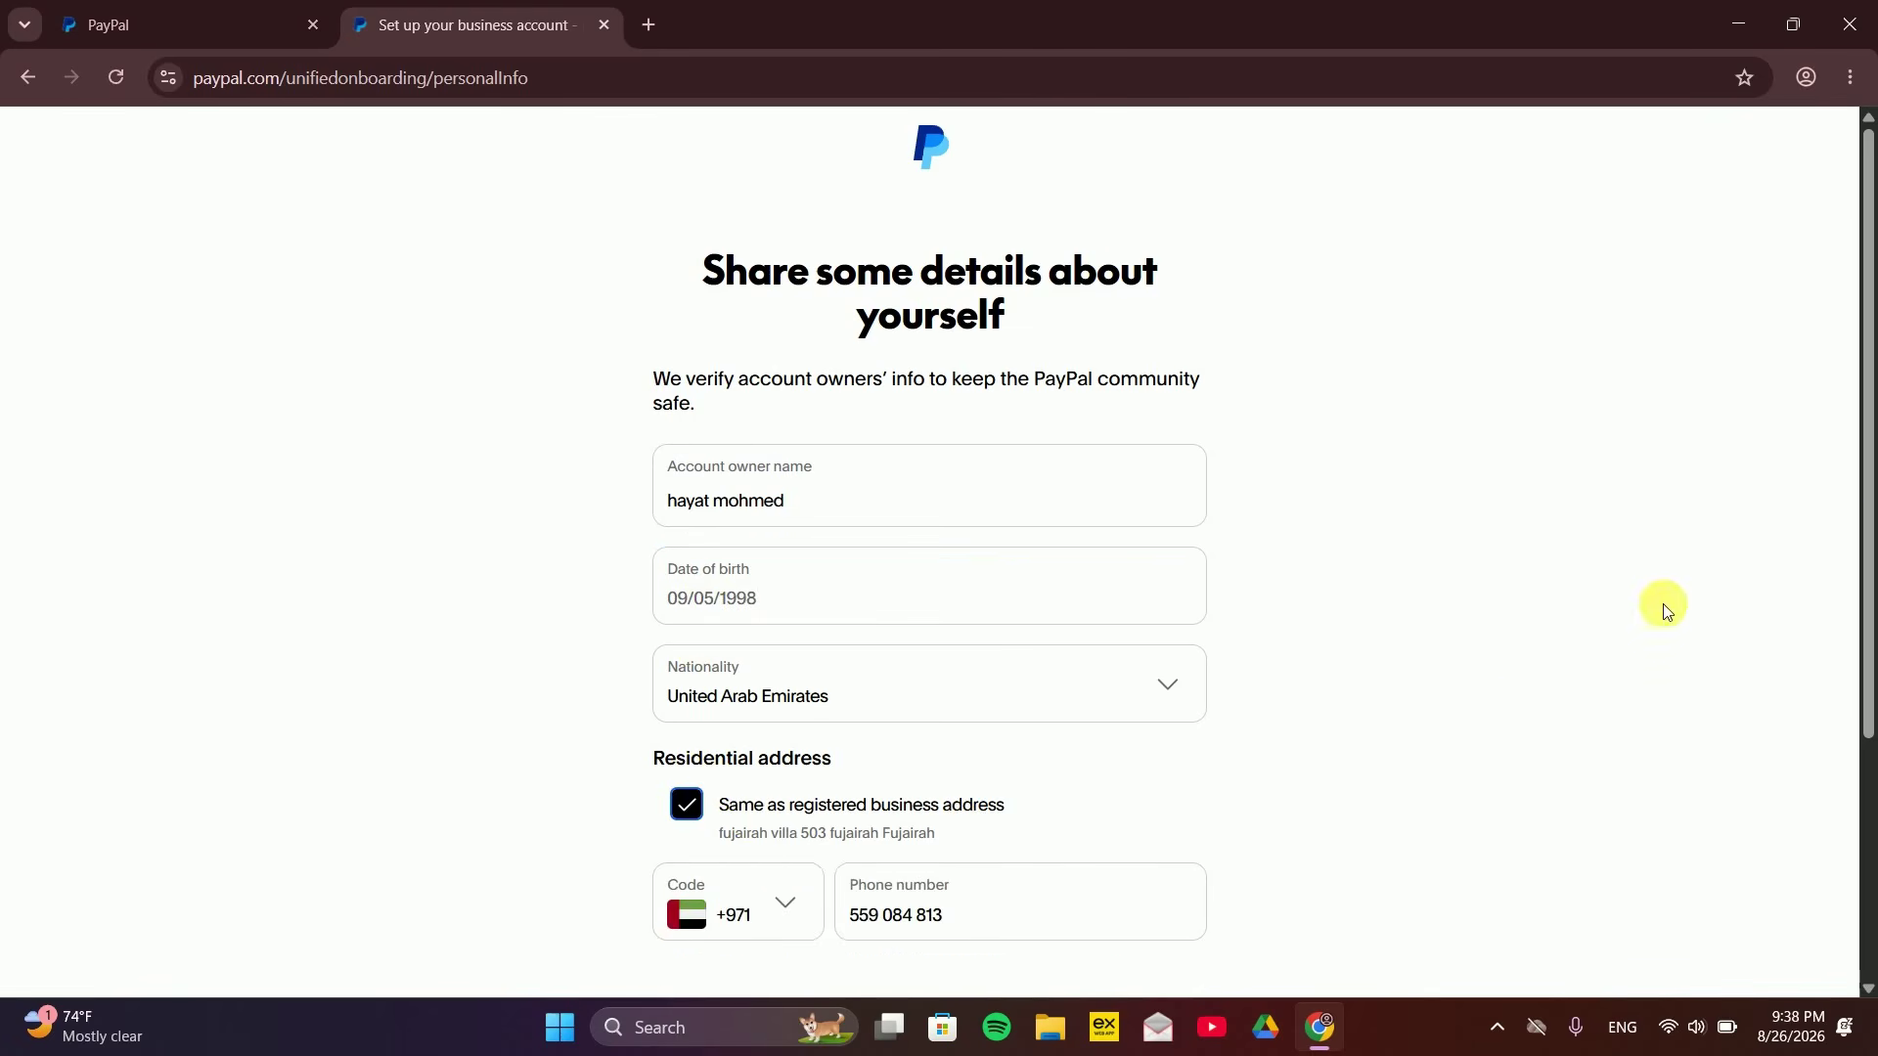
drag(1865, 452, 1869, 472)
scroll(1865, 470, down, 3)
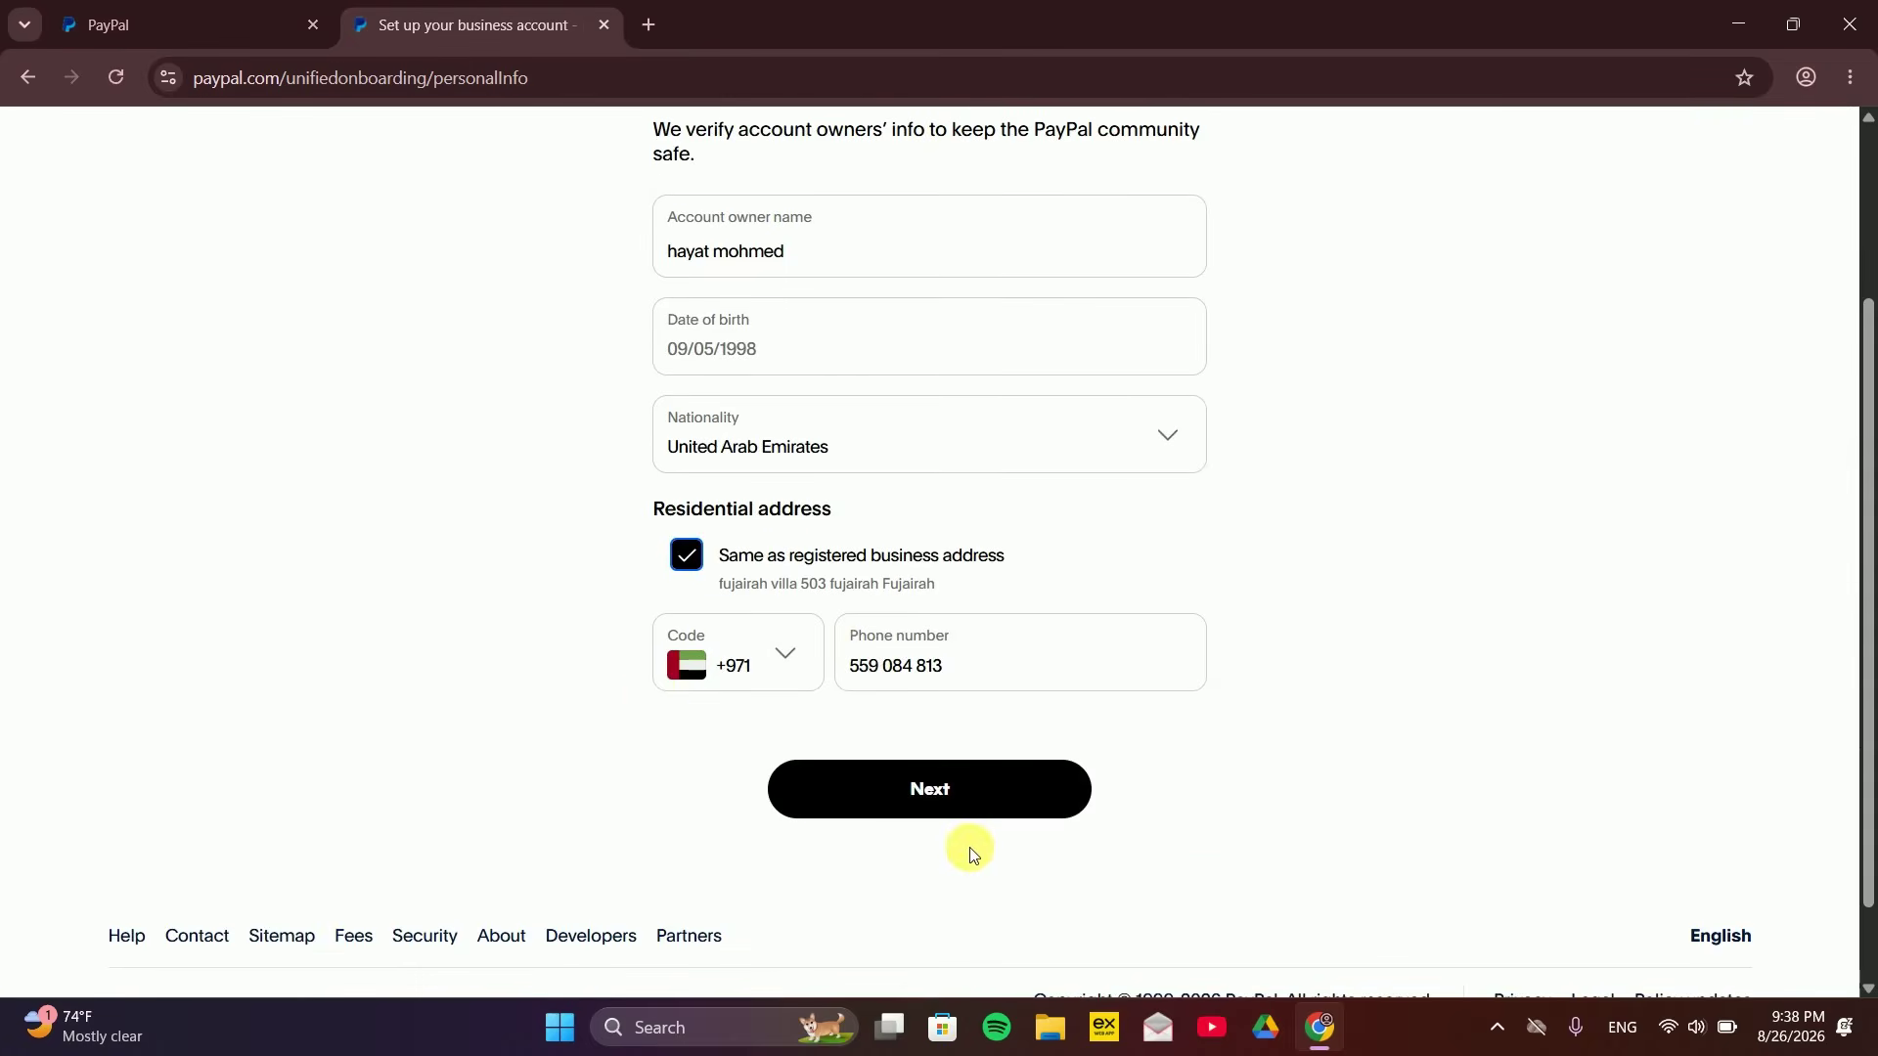
click(874, 807)
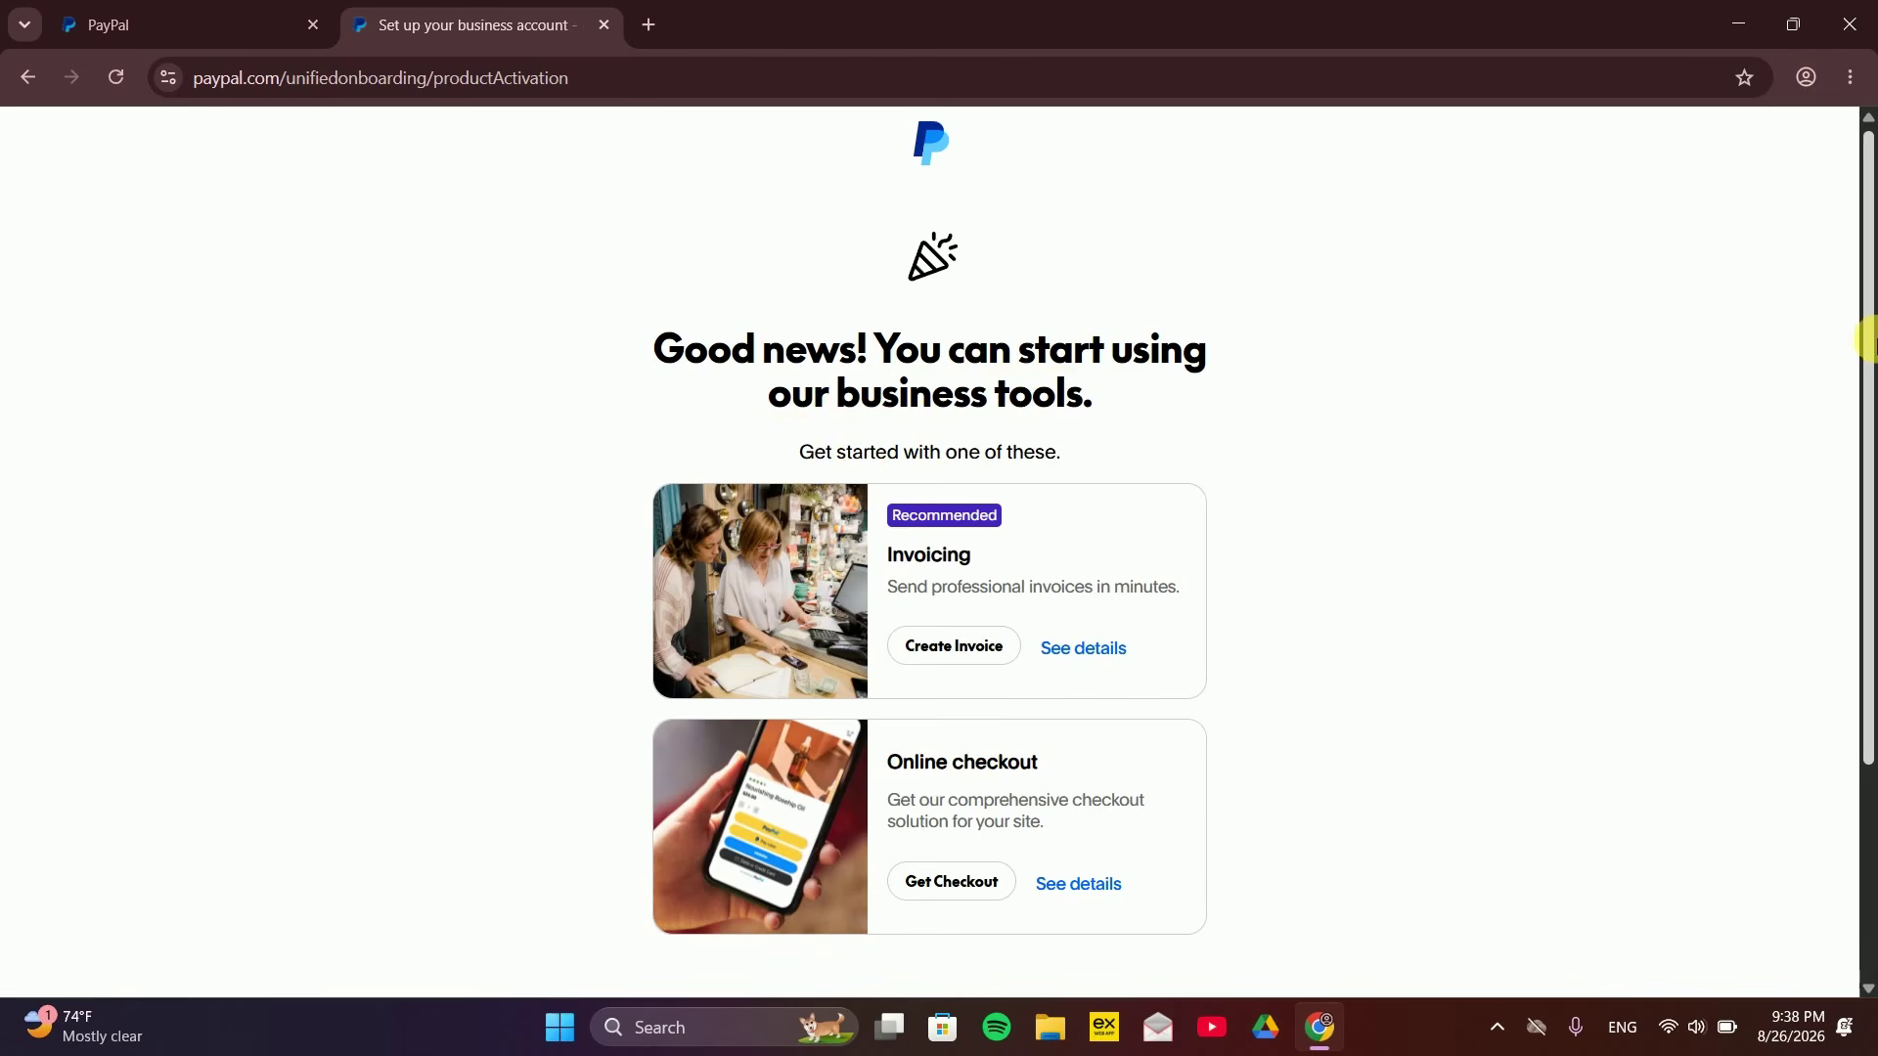
scroll(1864, 391, down, 3)
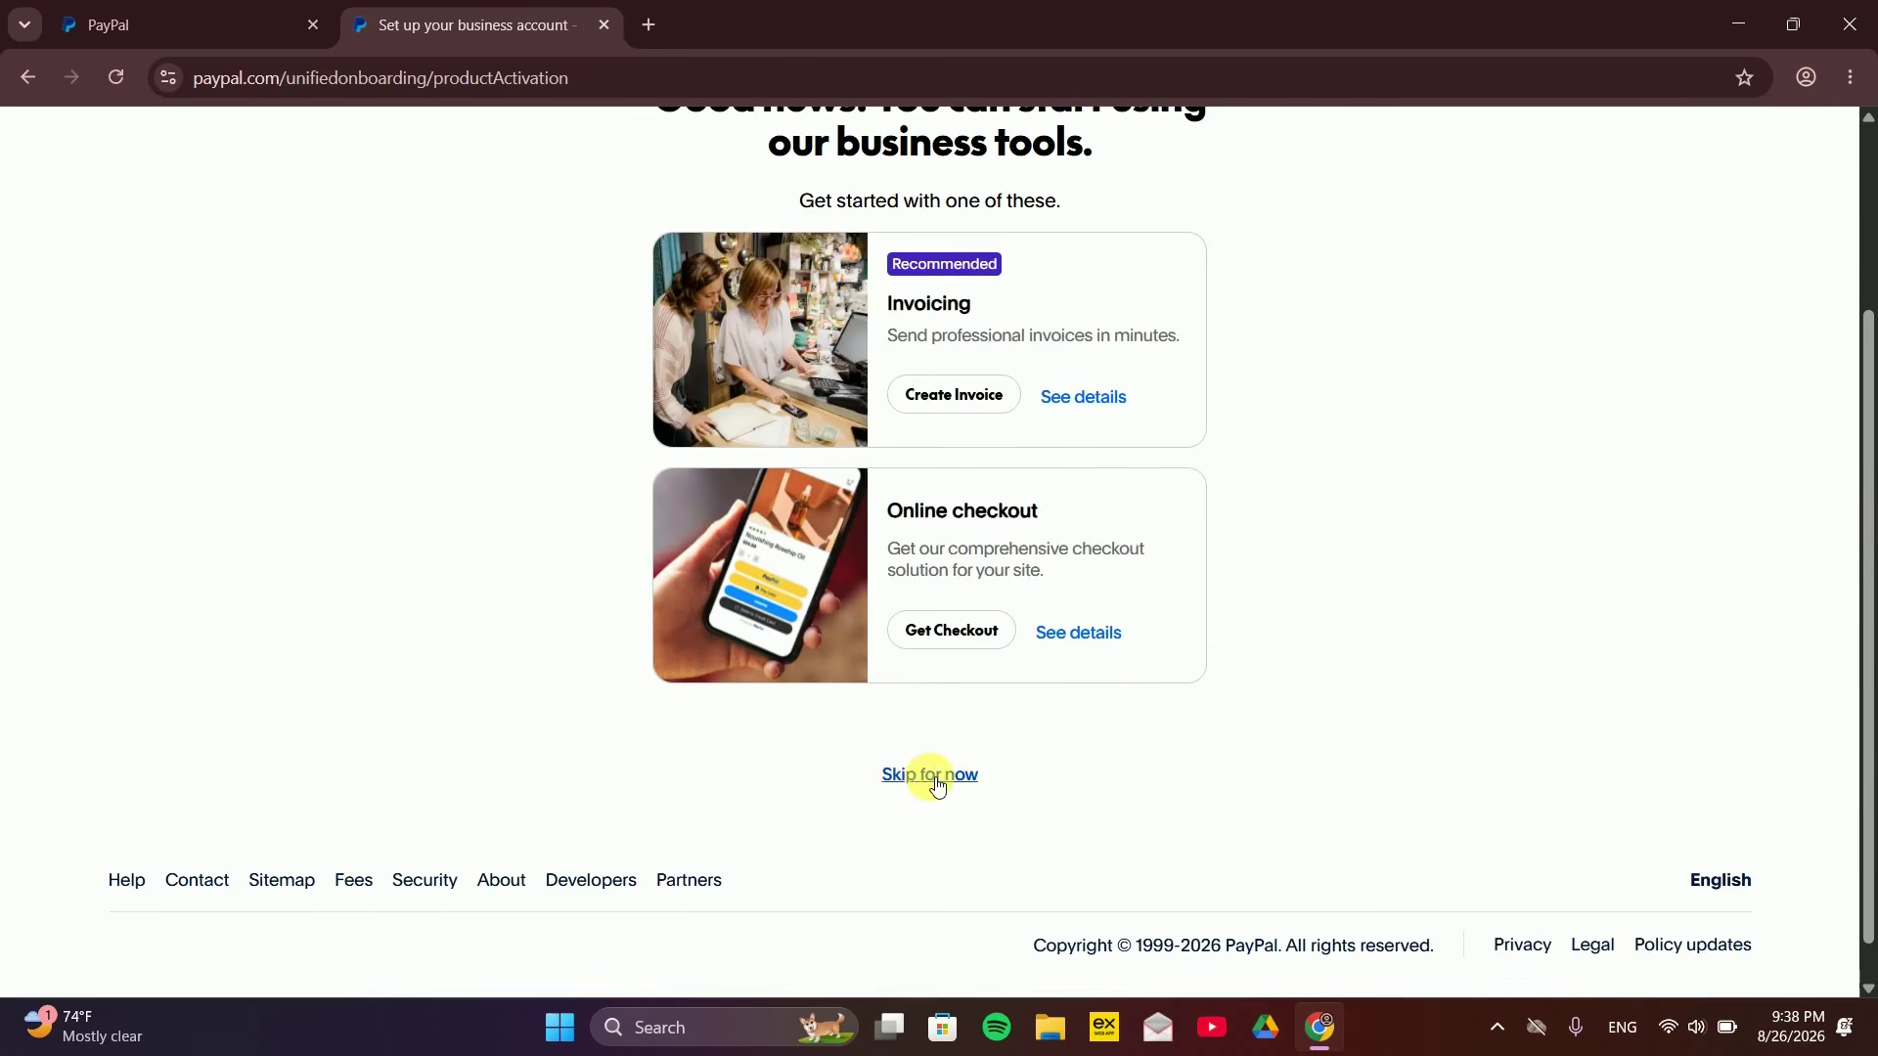
click(933, 780)
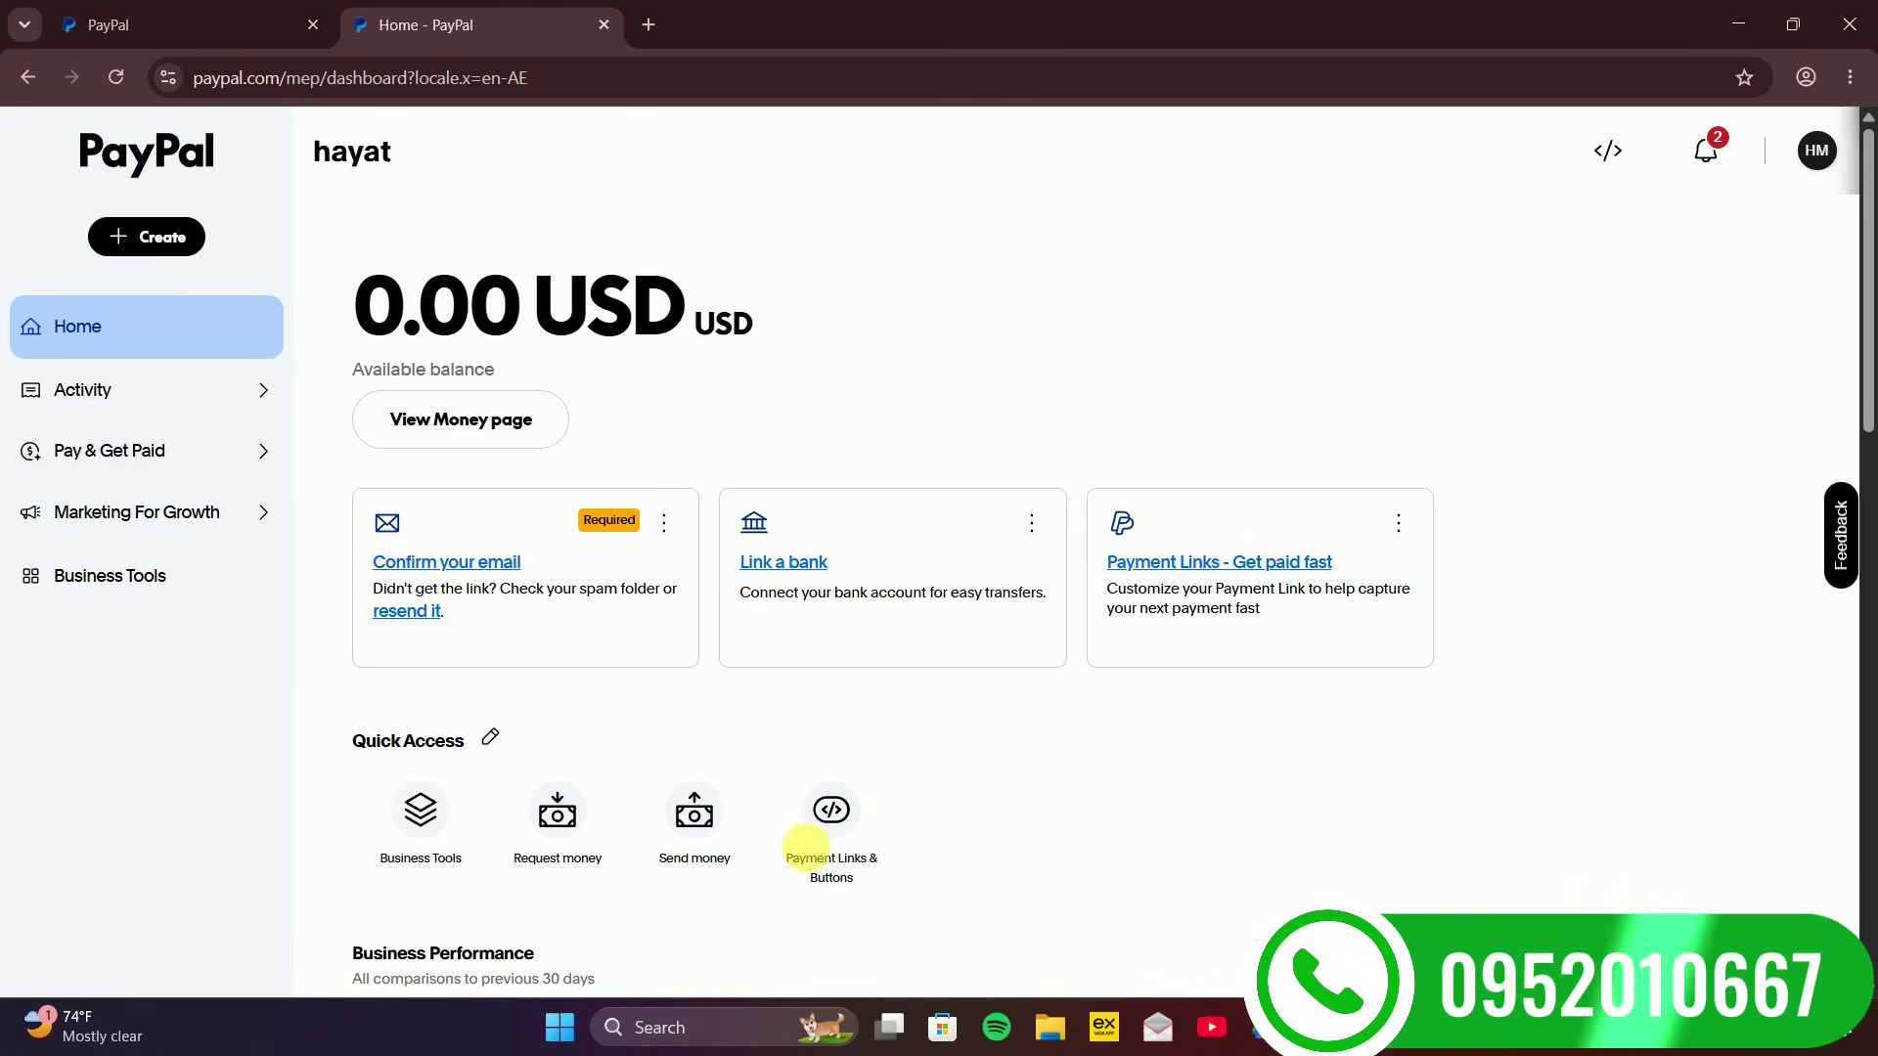
click(1700, 161)
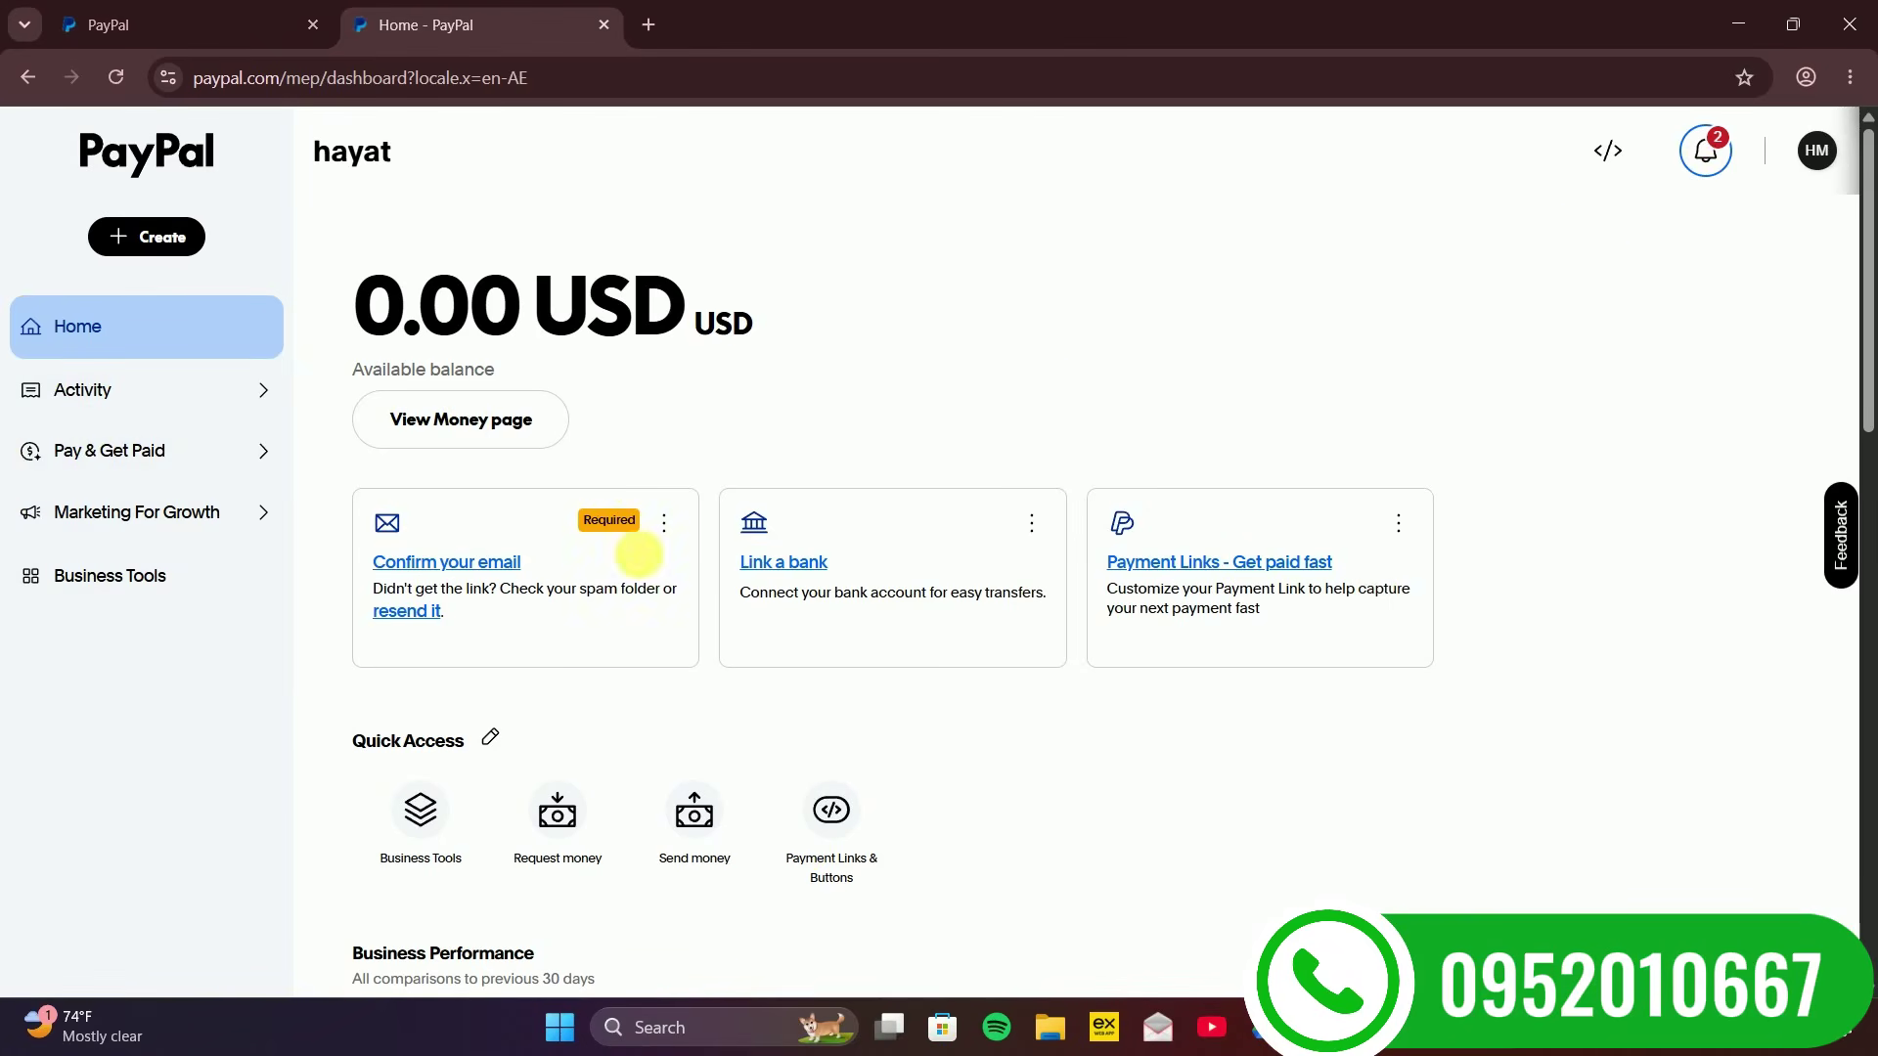
click(1710, 137)
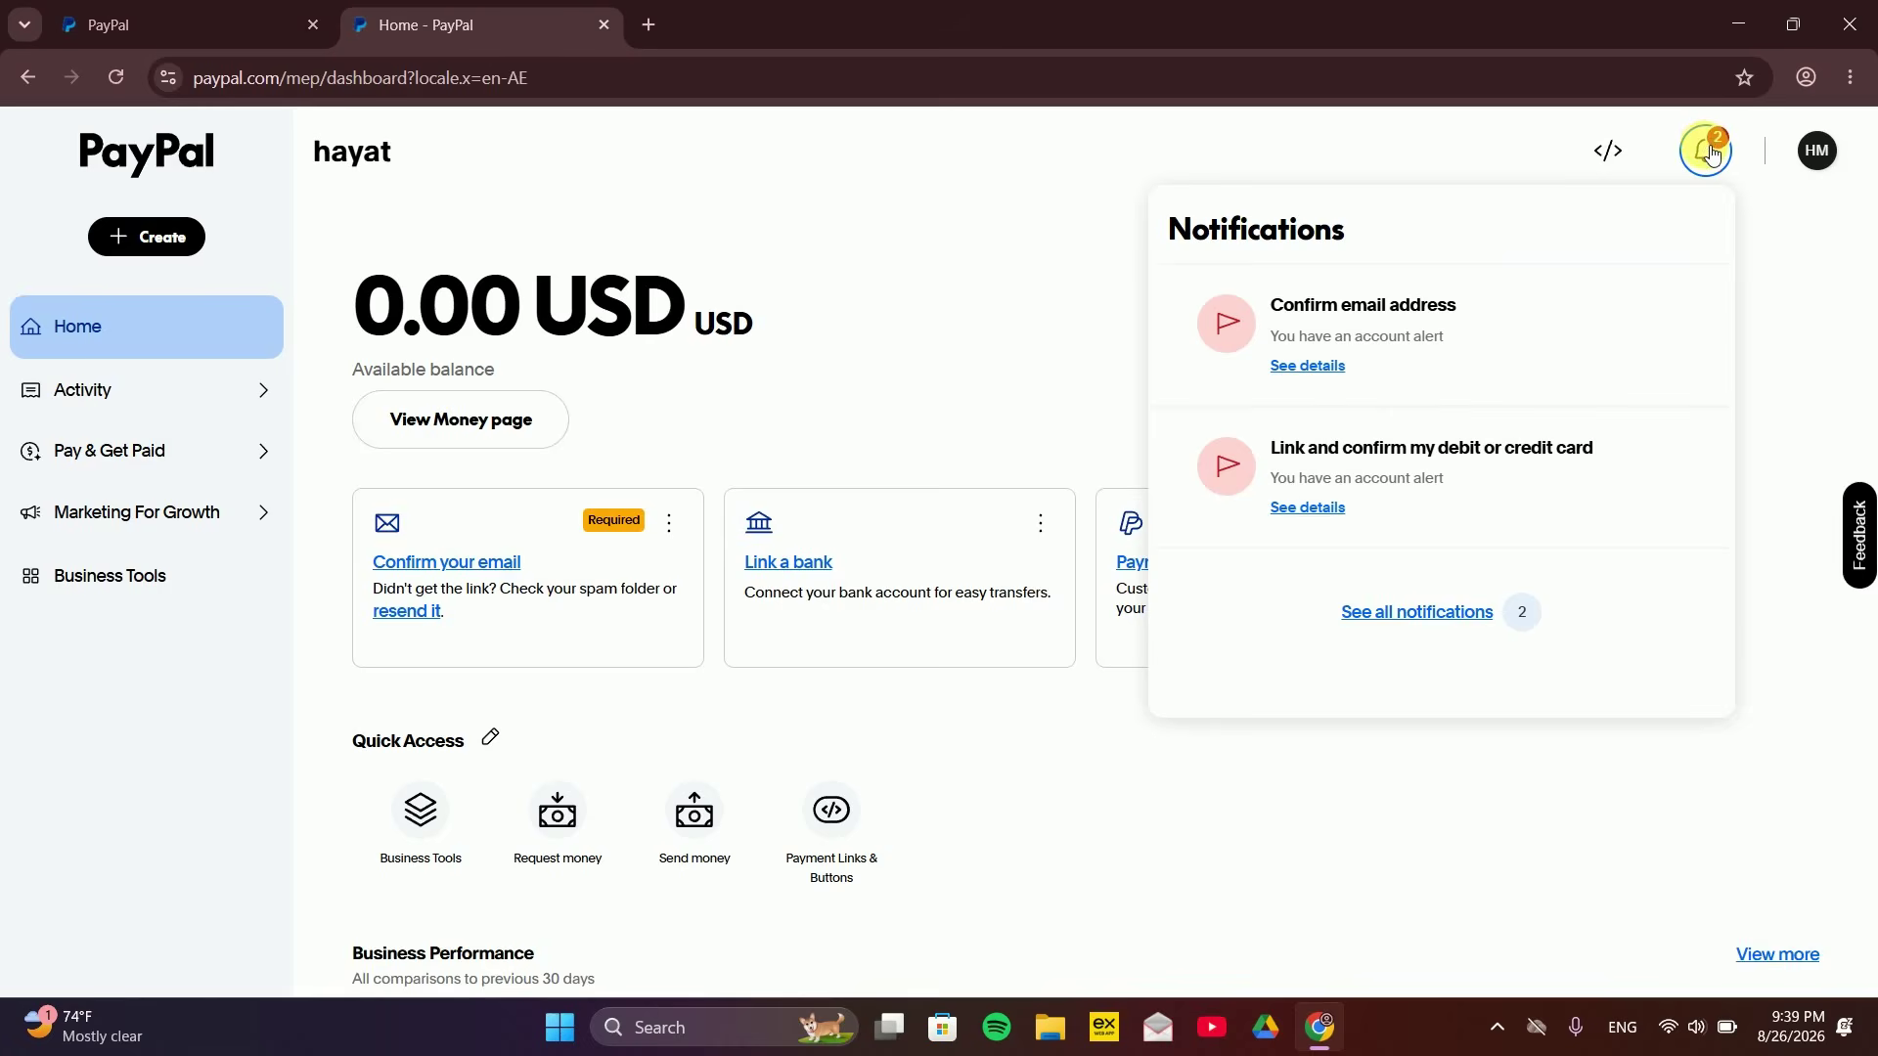
click(1707, 149)
click(1707, 149)
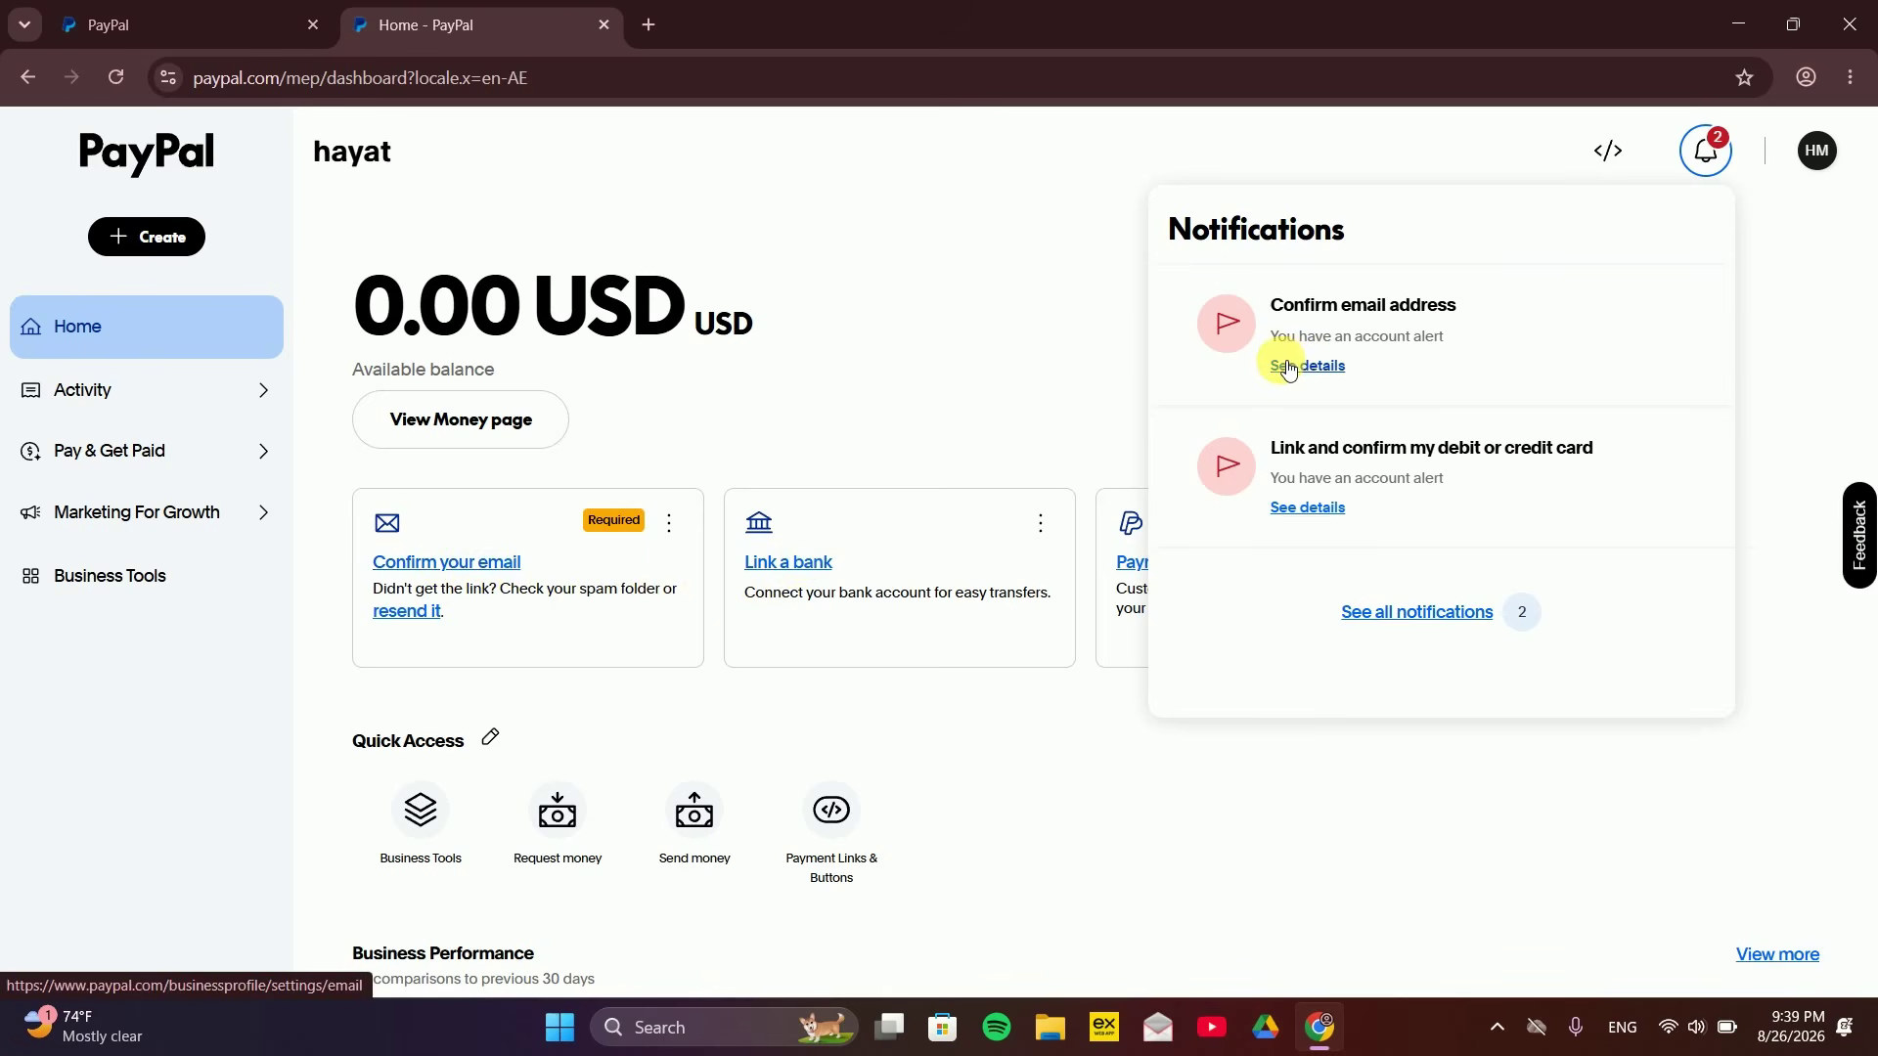
click(1086, 340)
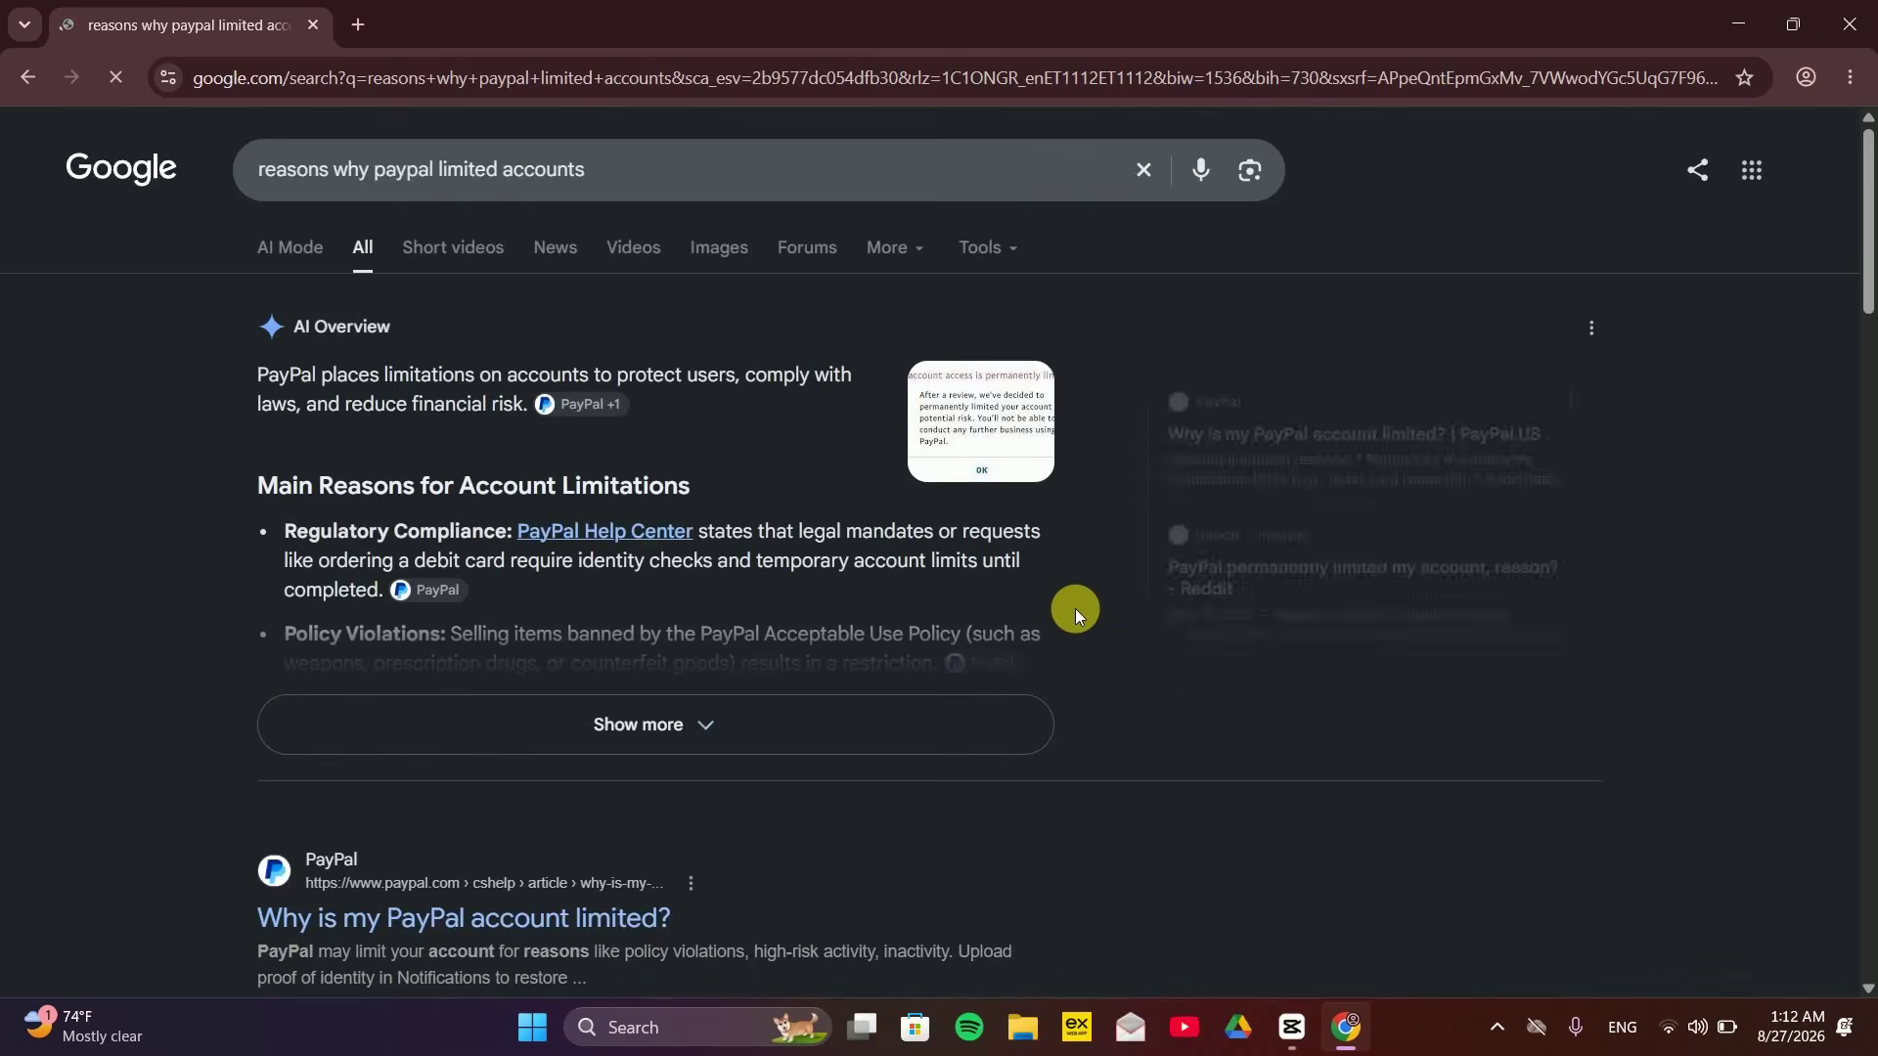
Expand the AI Overview on why PayPal limits accounts and read through the reasons and fixes
click(893, 721)
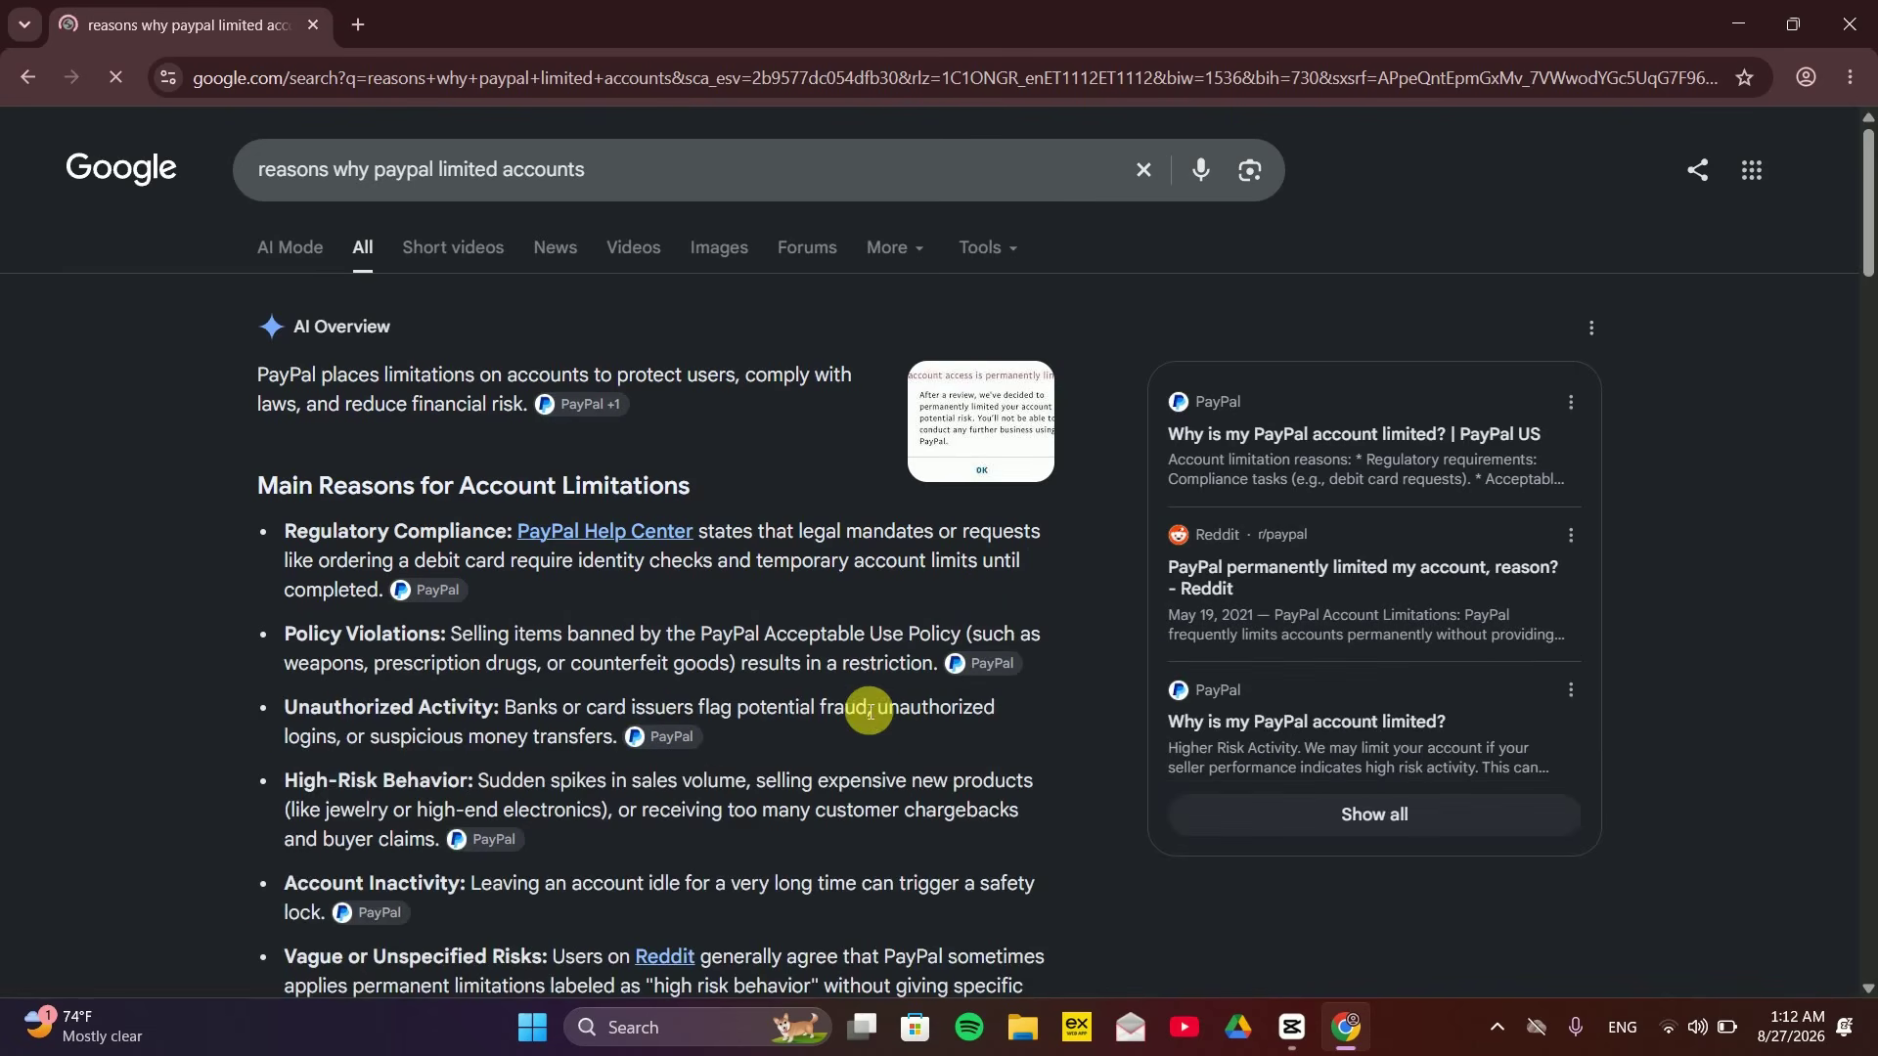
scroll(1866, 196, down, 2)
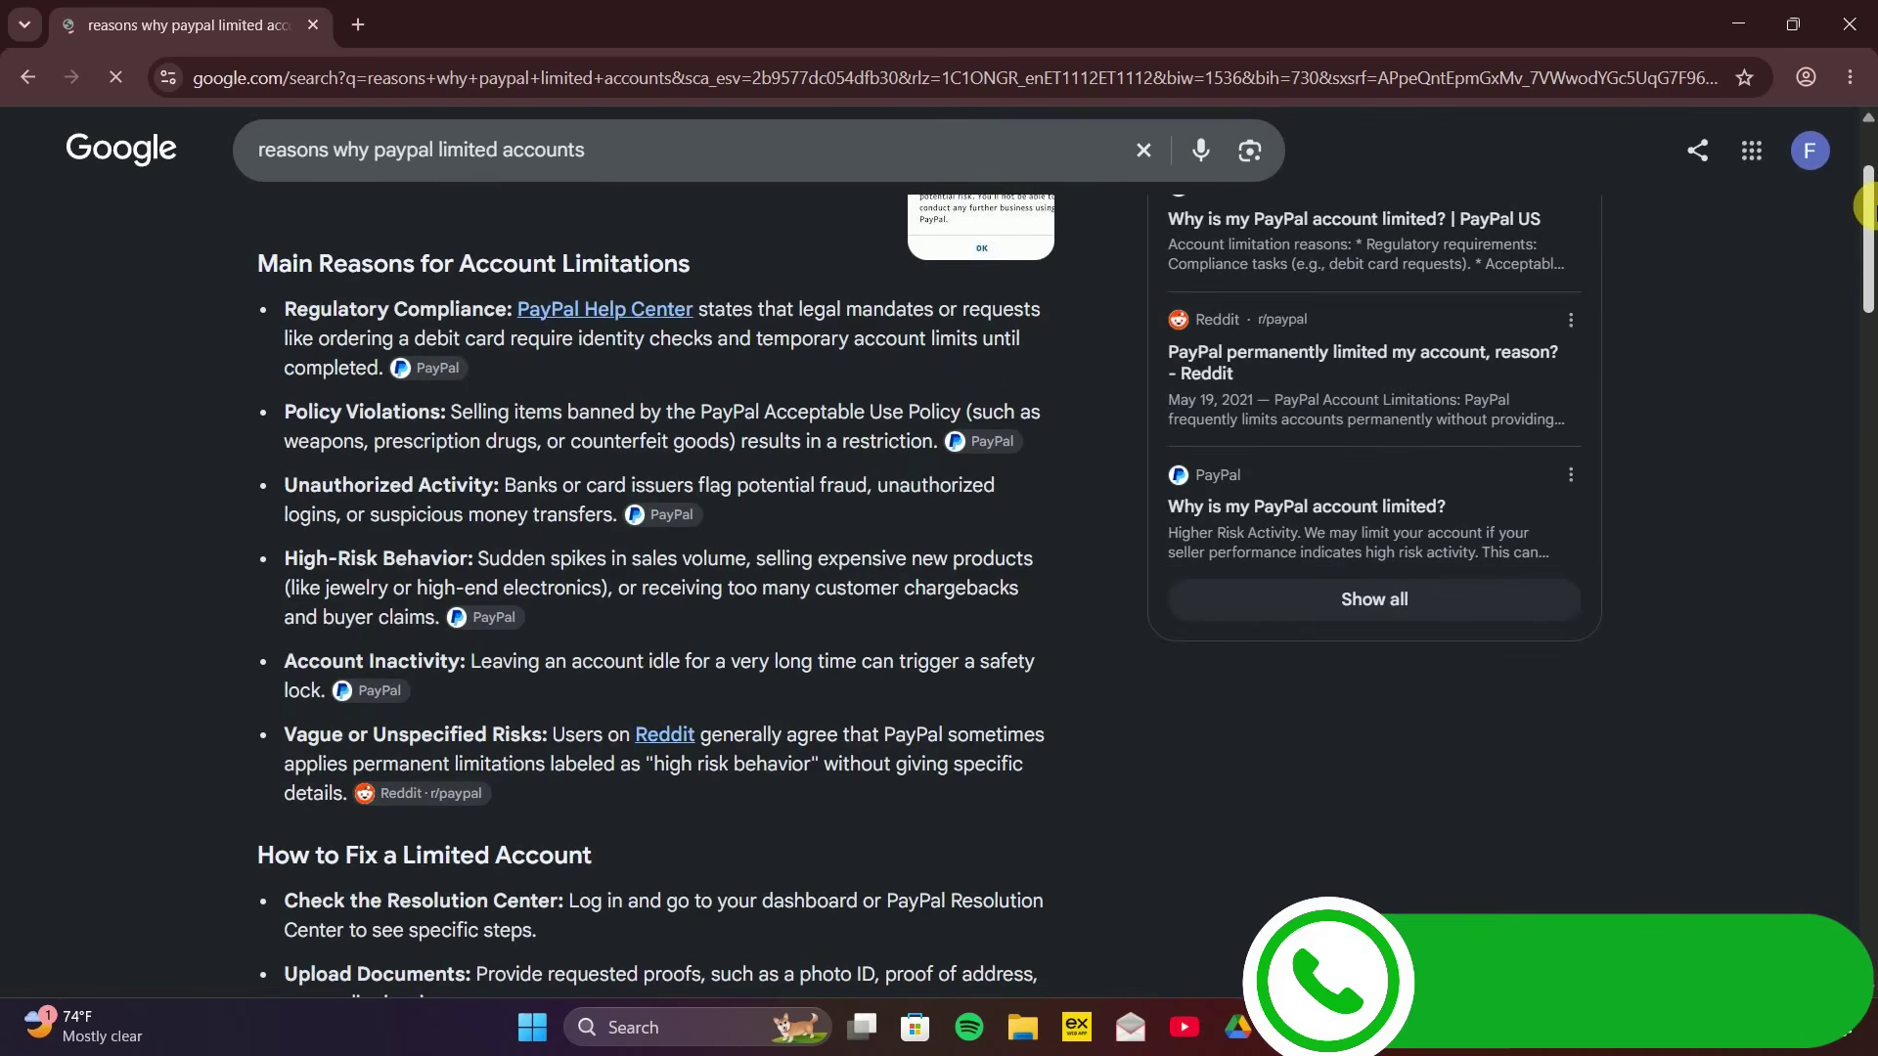
drag(1876, 199, 1875, 201)
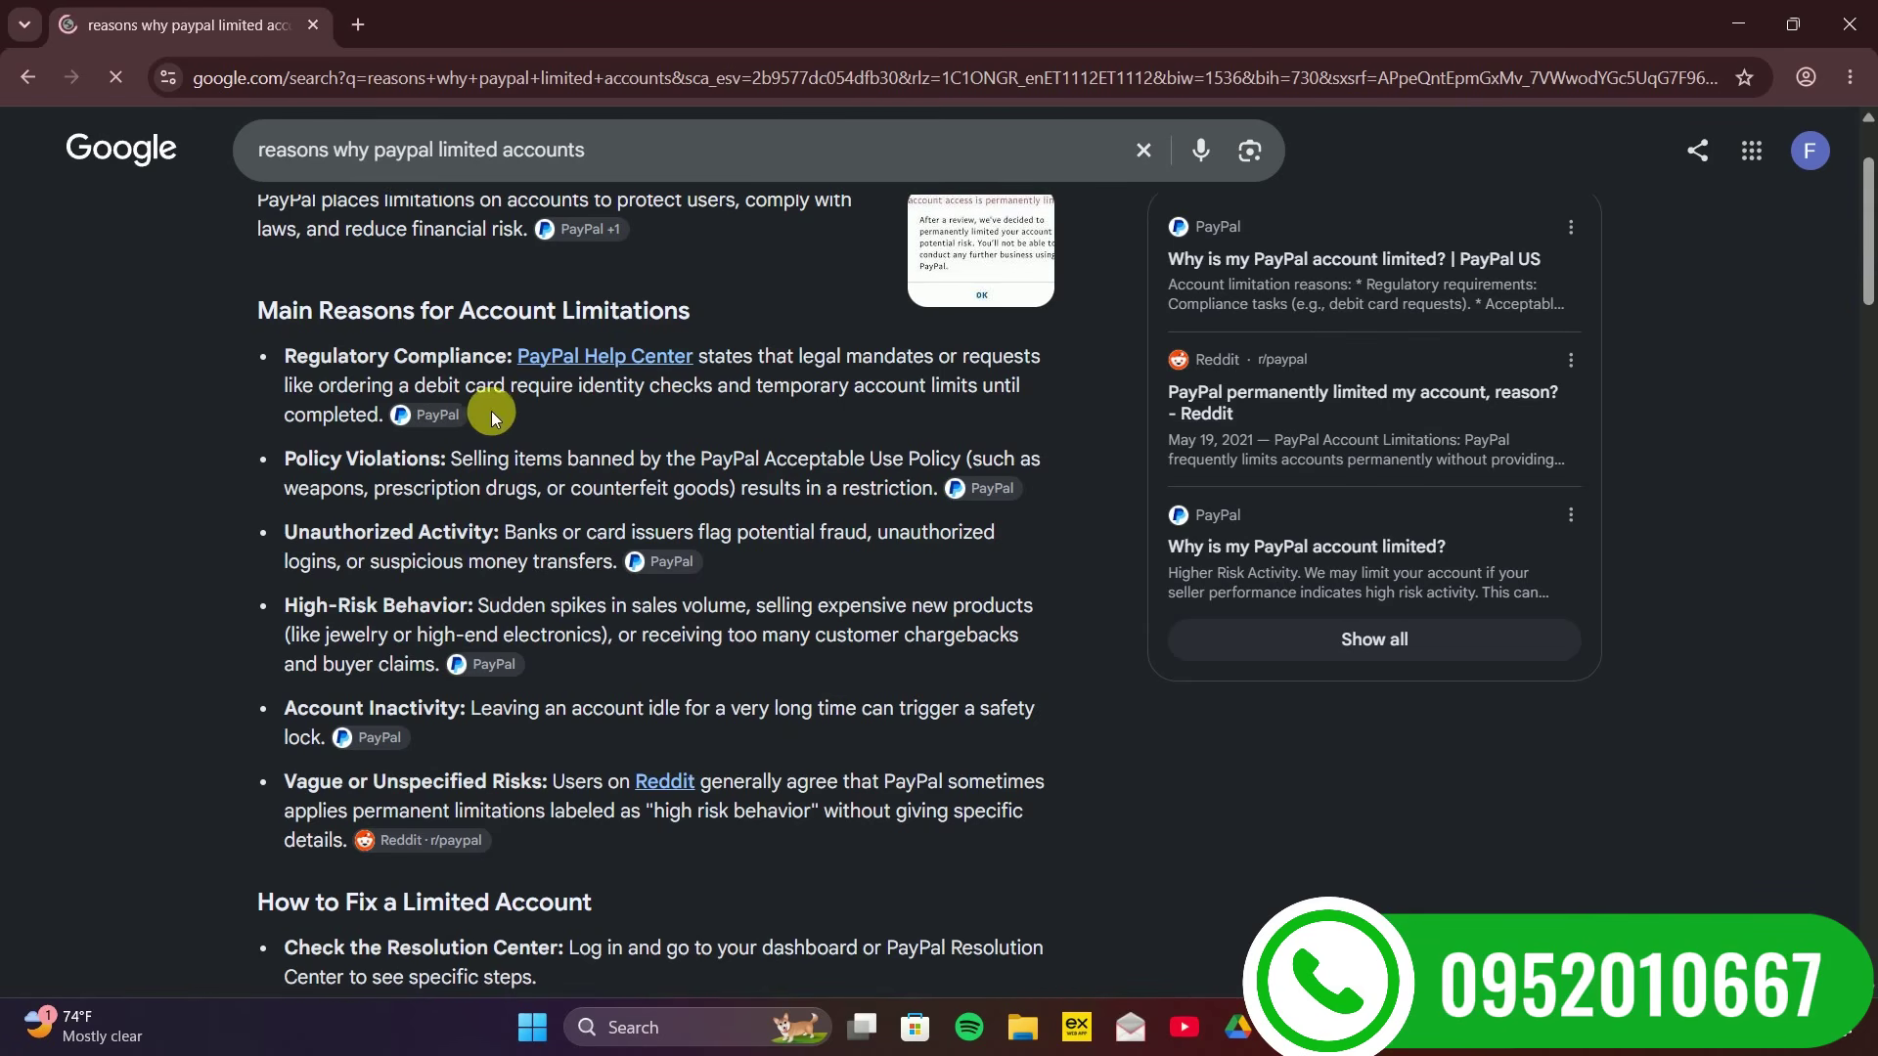
drag(1868, 226, 1868, 293)
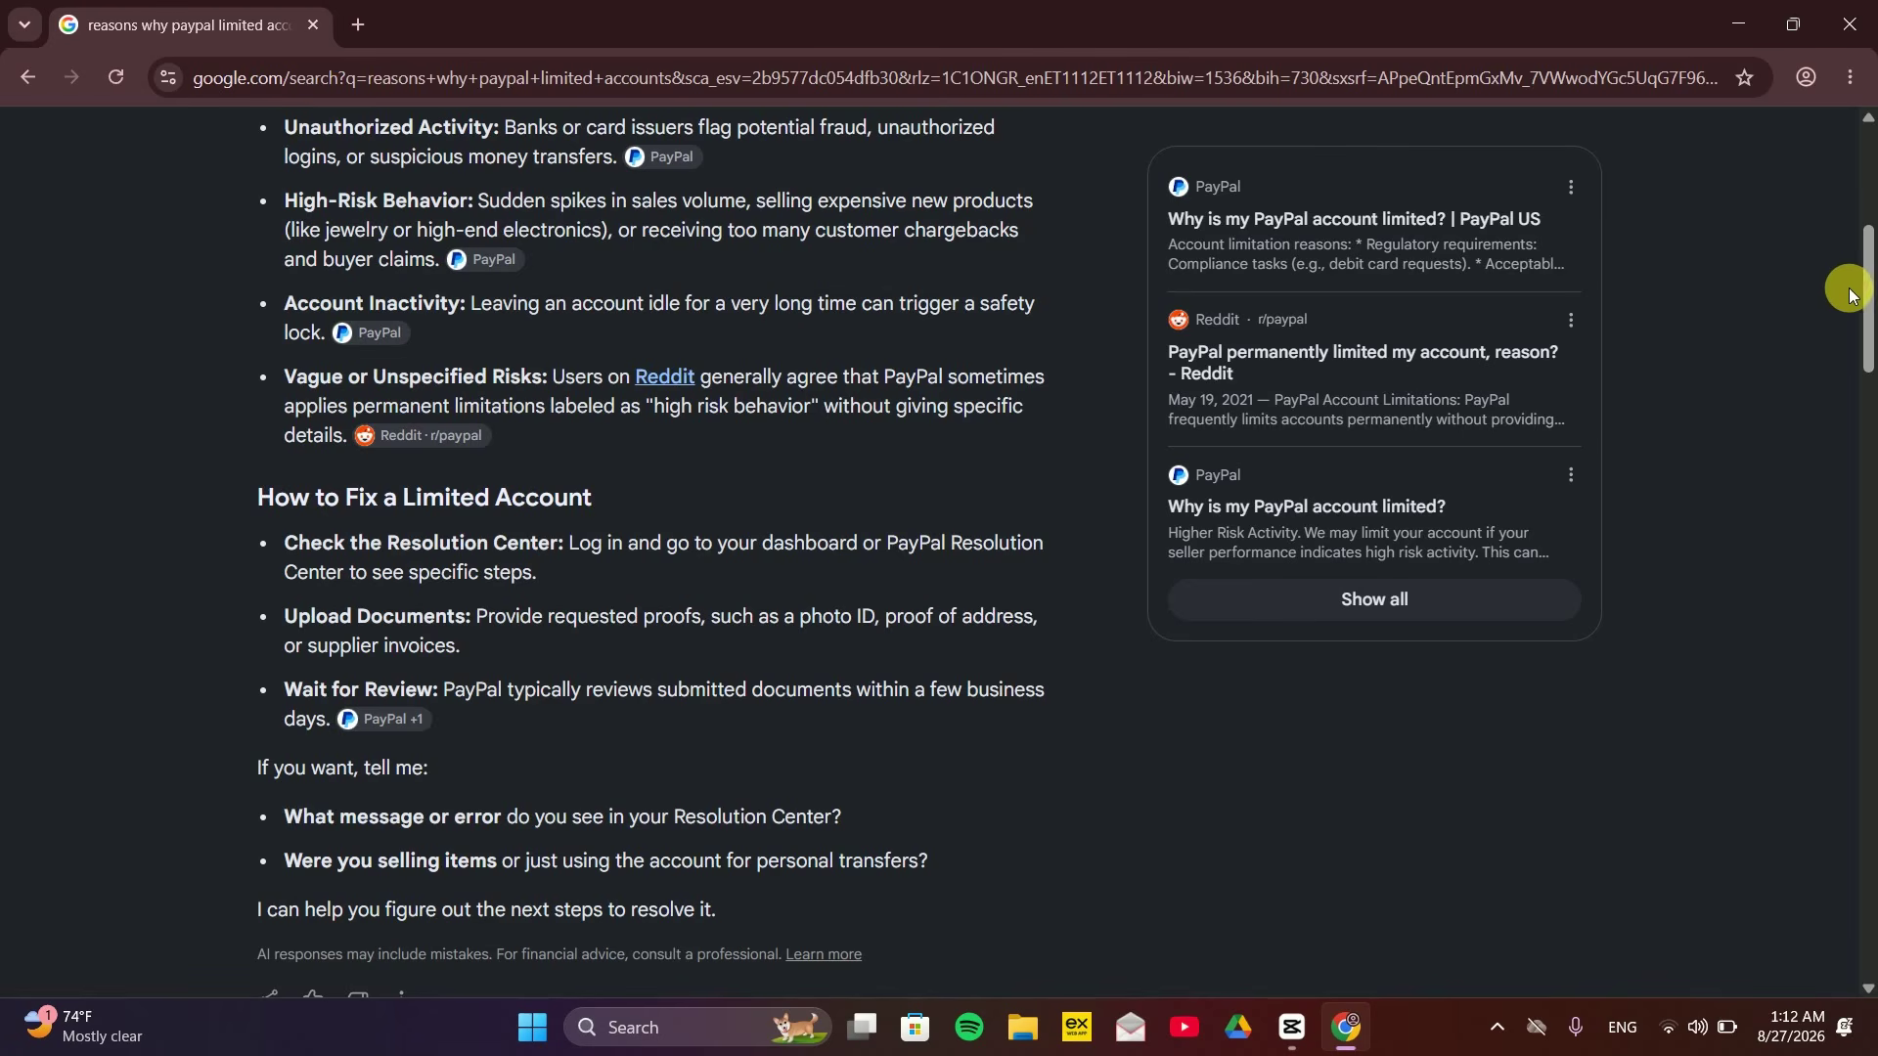
drag(1875, 298, 1870, 315)
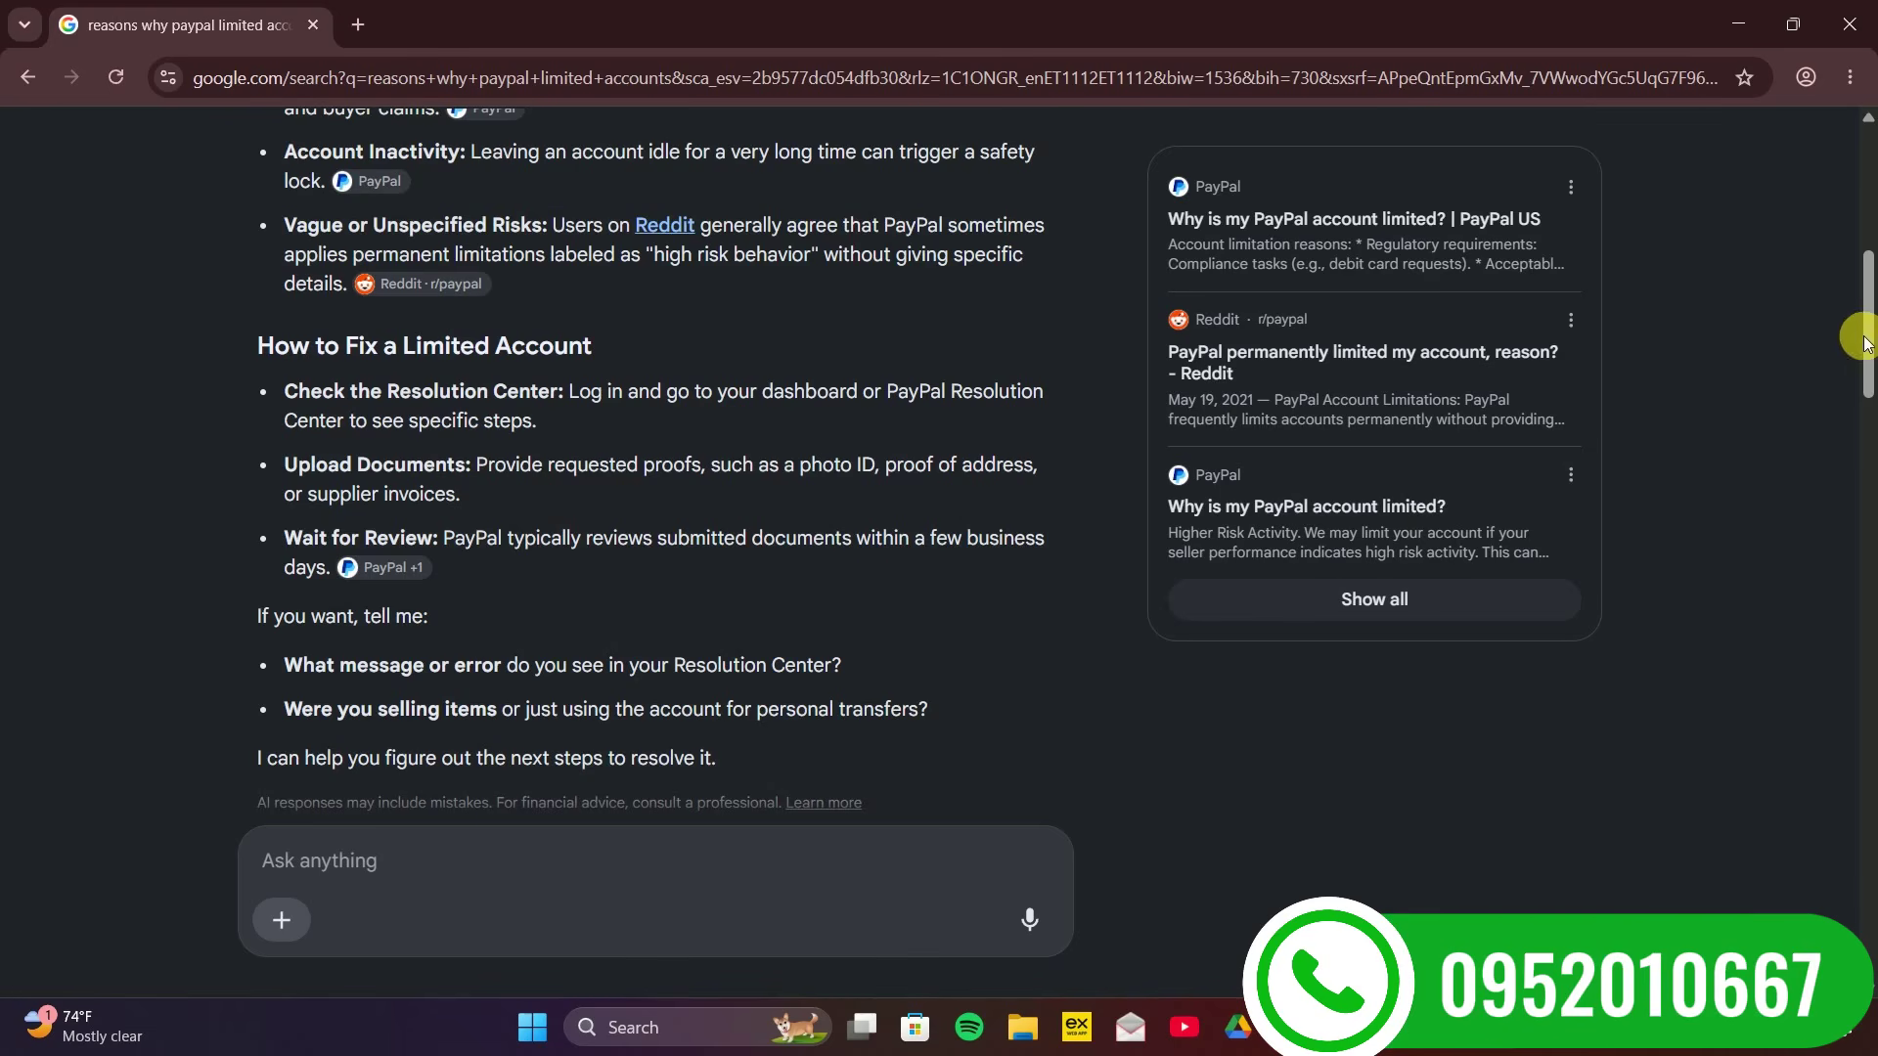
drag(1865, 318, 1870, 215)
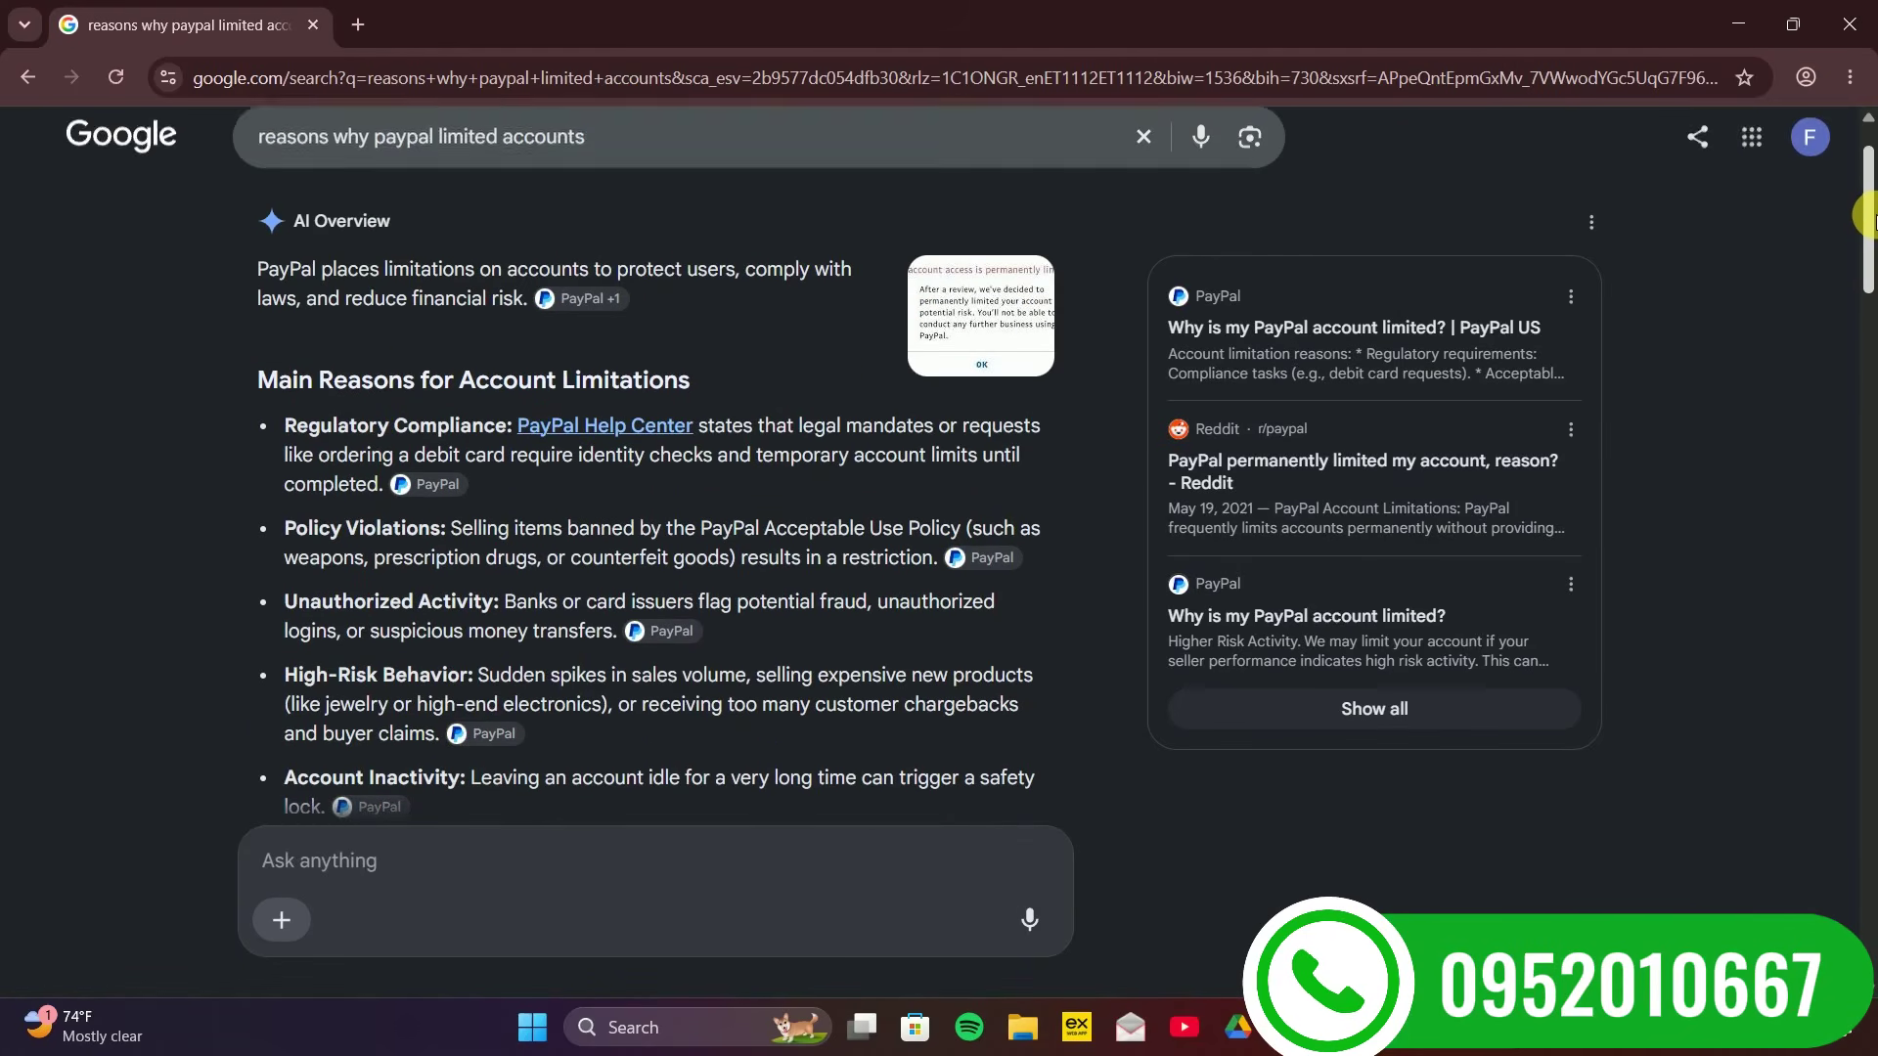